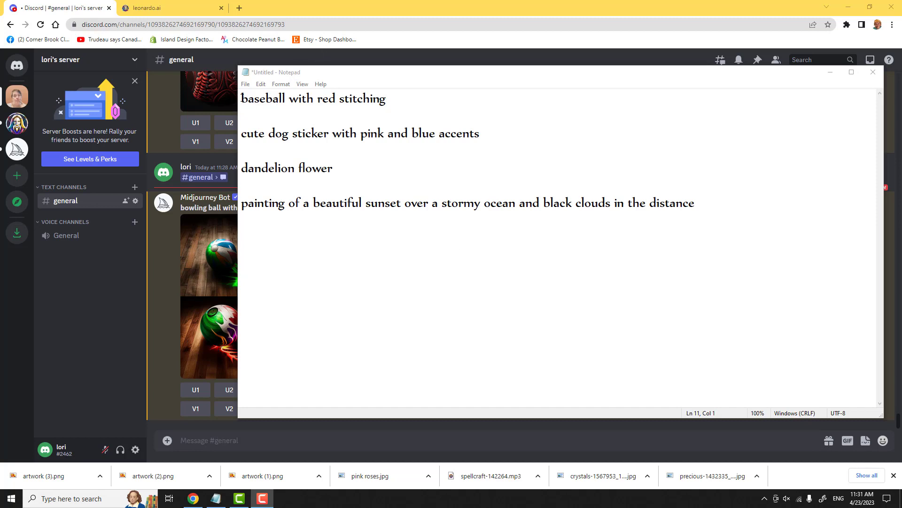
Copy the line "baseball with red stitching" from Notepad and start an /imagine command in Discord's #general channel.
drag(241, 98, 412, 111)
key(ctrl+c)
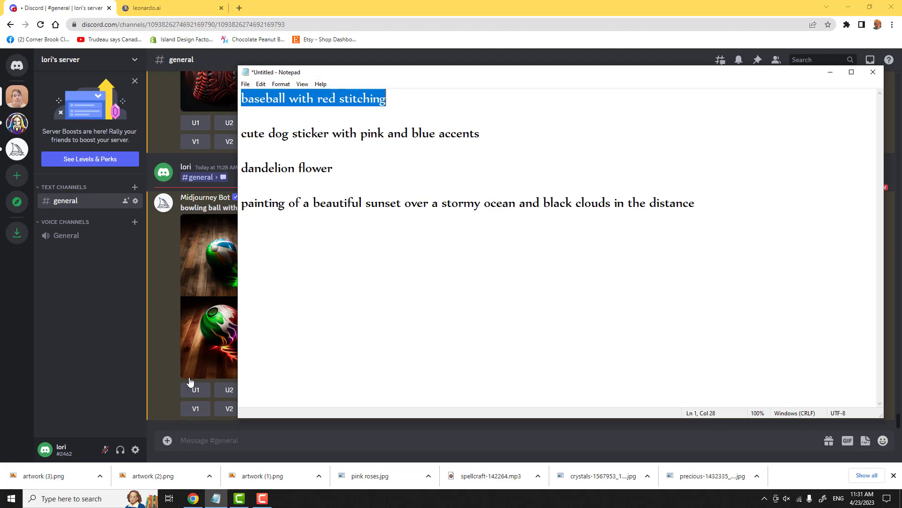
click(188, 440)
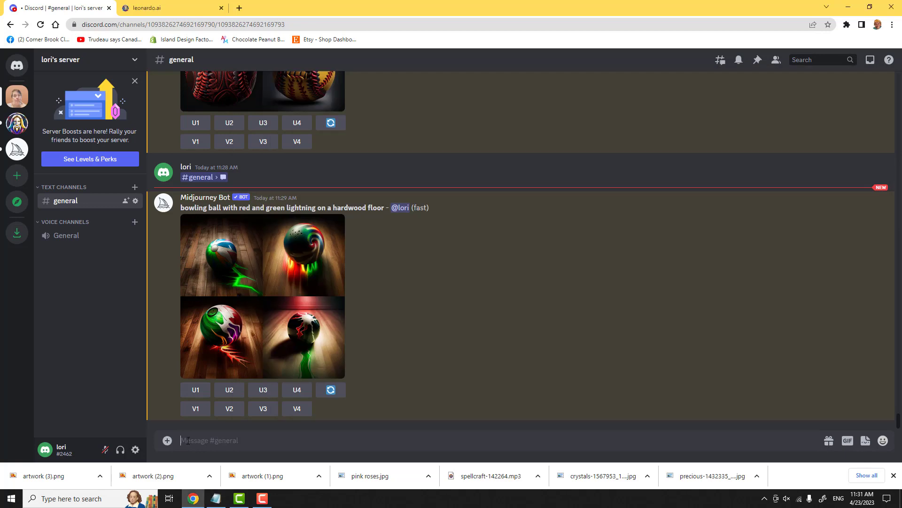
text(/)
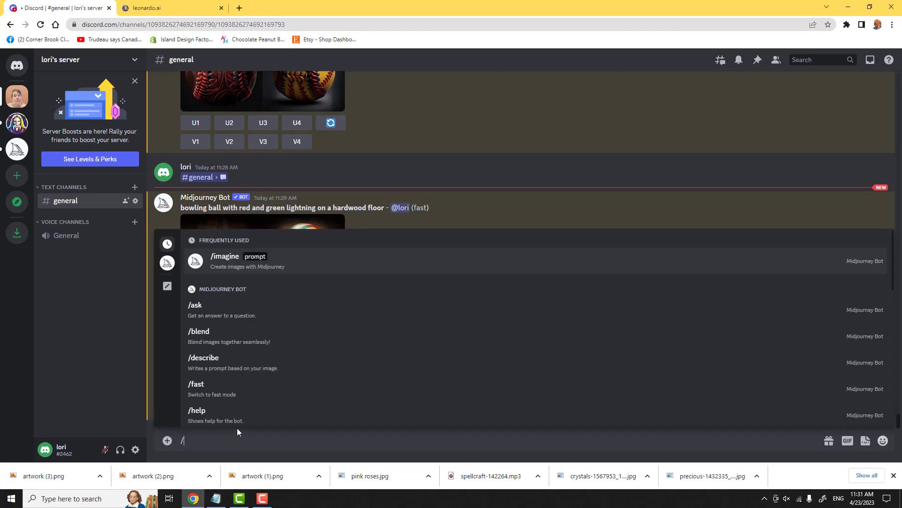
text(imagine)
key(Return)
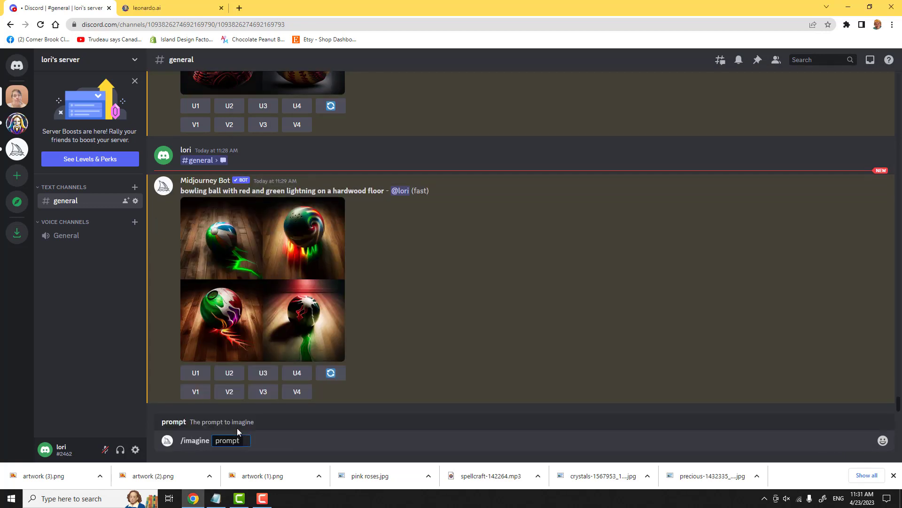
key(ctrl+v)
key(BackSpace)
key(BackSpace)
key(BackSpace)
key(BackSpace)
key(BackSpace)
key(BackSpace)
key(BackSpace)
key(BackSpace)
key(BackSpace)
key(BackSpace)
key(BackSpace)
key(BackSpace)
key(BackSpace)
key(BackSpace)
key(BackSpace)
key(BackSpace)
key(BackSpace)
key(BackSpace)
key(BackSpace)
key(BackSpace)
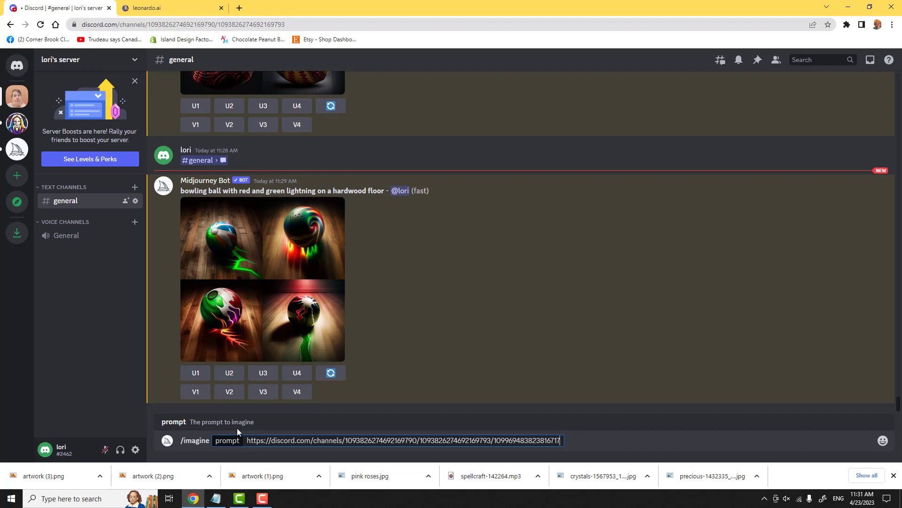
key(BackSpace)
key(BackSpace)
key(BackSpace)
key(BackSpace)
key(BackSpace)
key(BackSpace)
key(BackSpace)
key(BackSpace)
key(BackSpace)
key(BackSpace)
key(BackSpace)
key(BackSpace)
key(BackSpace)
key(BackSpace)
key(BackSpace)
key(BackSpace)
key(BackSpace)
key(BackSpace)
key(BackSpace)
key(BackSpace)
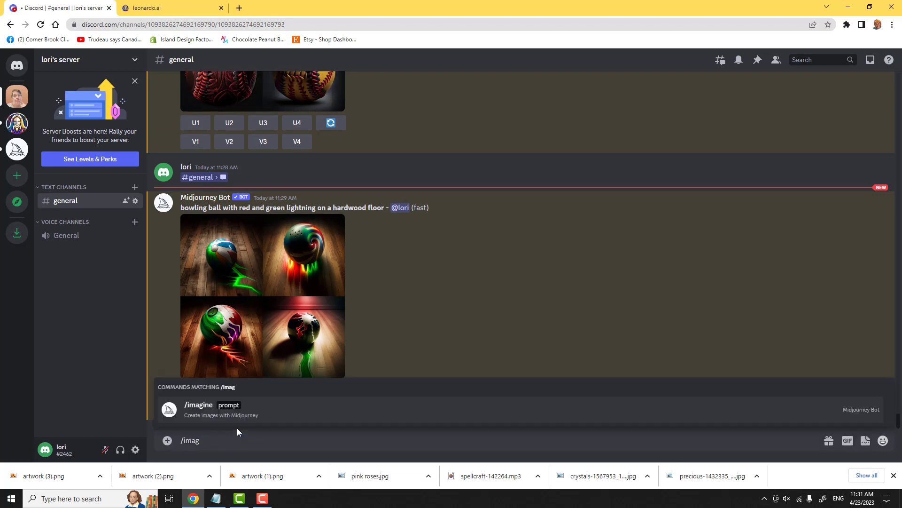
Submit the Midjourney /imagine command with the Notepad prompt "baseball with red stitching".
text(ine)
key(Tab)
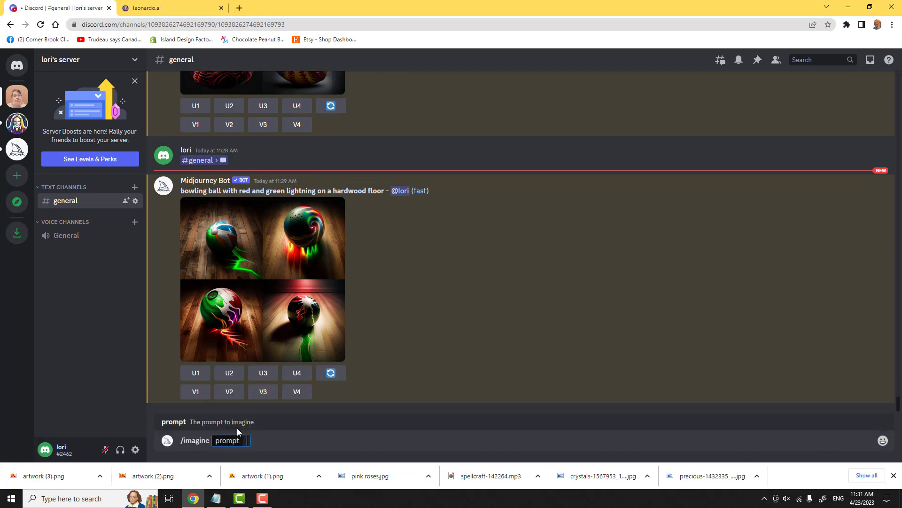
click(216, 498)
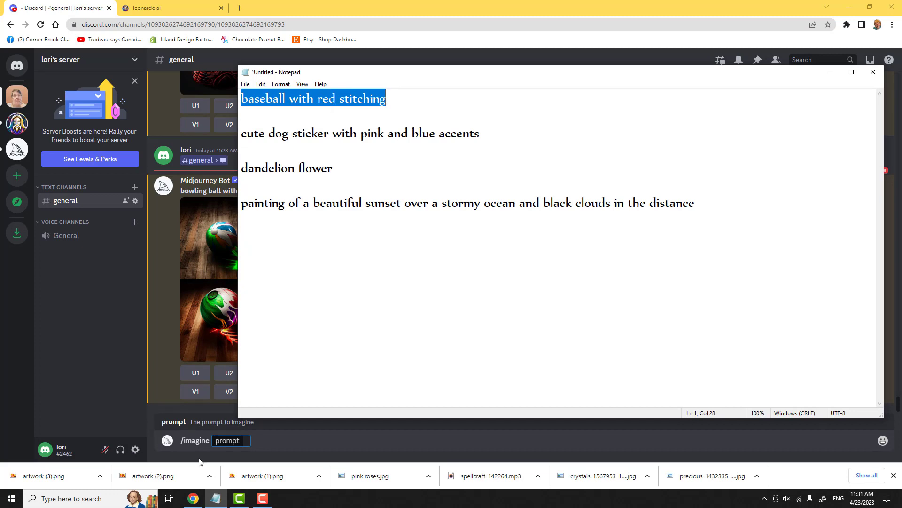
click(244, 444)
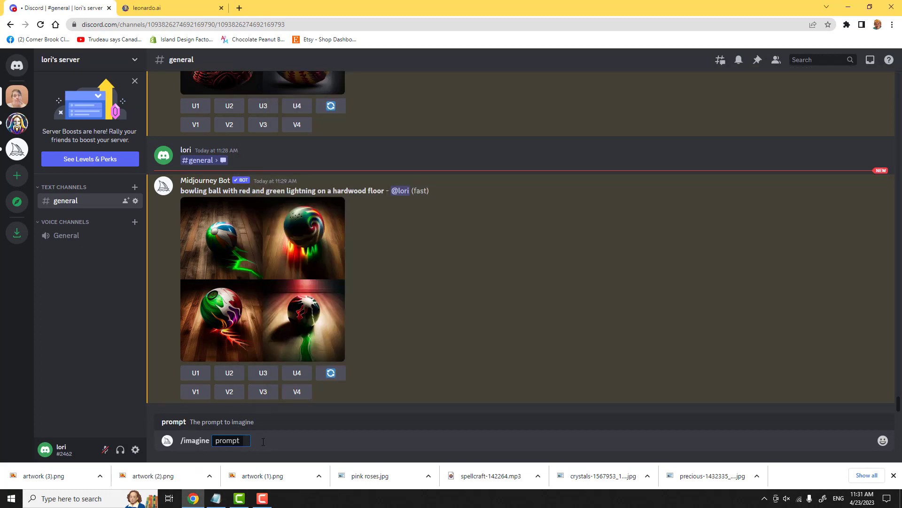
key(ctrl+v)
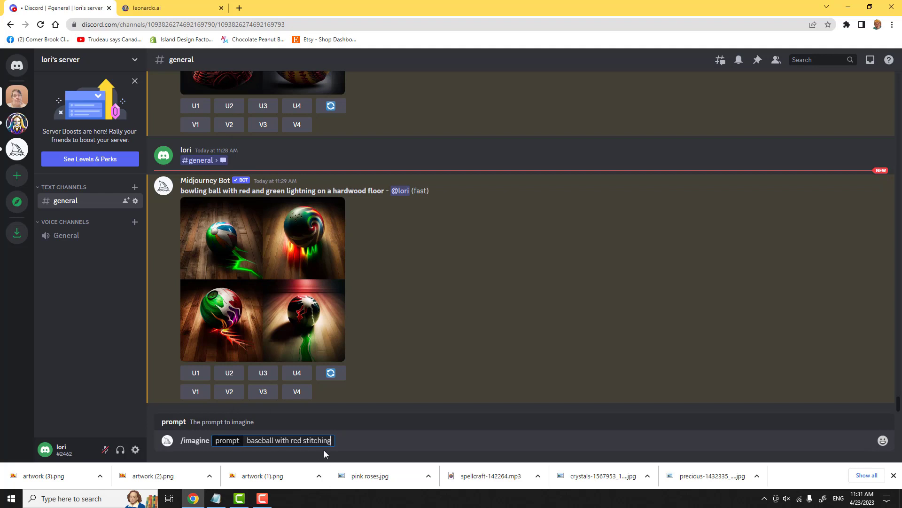
key(Return)
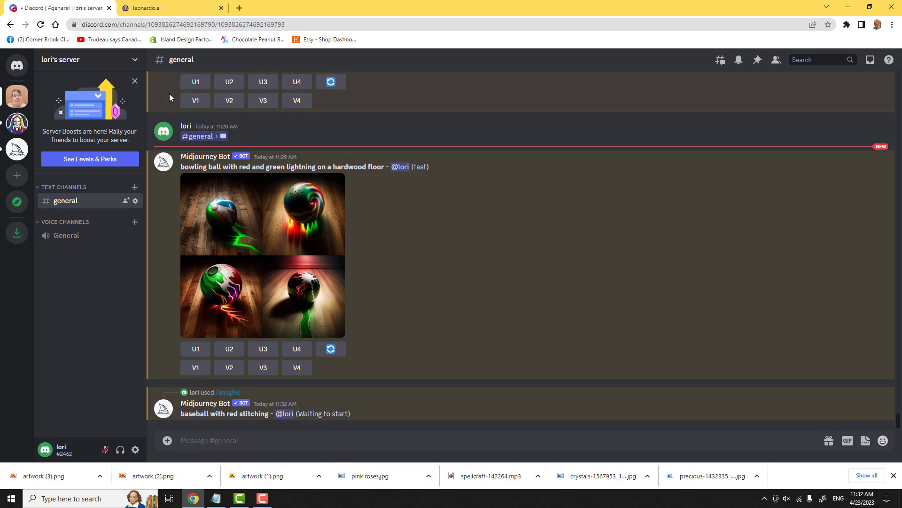
Generate images in Leonardo.ai from the prompt "baseball with red stitching" and compare them with the Midjourney results in Discord.
click(165, 13)
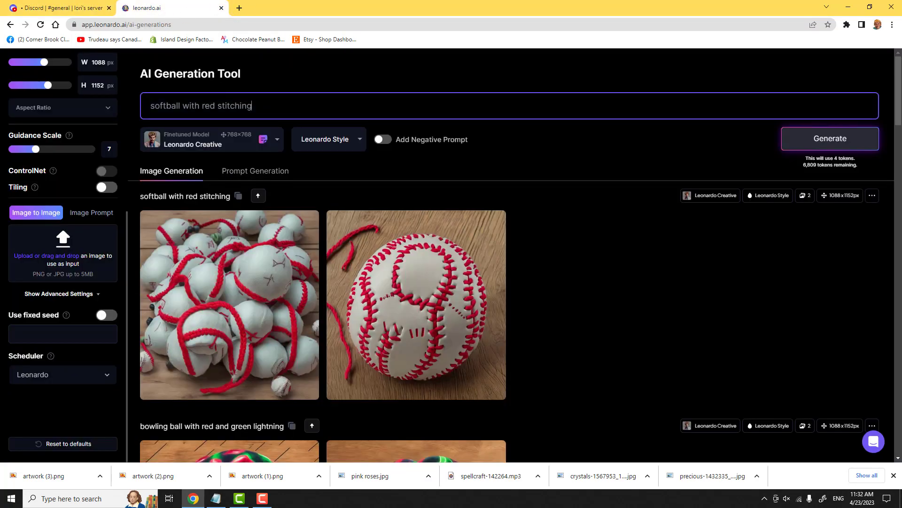
triple_click(249, 106)
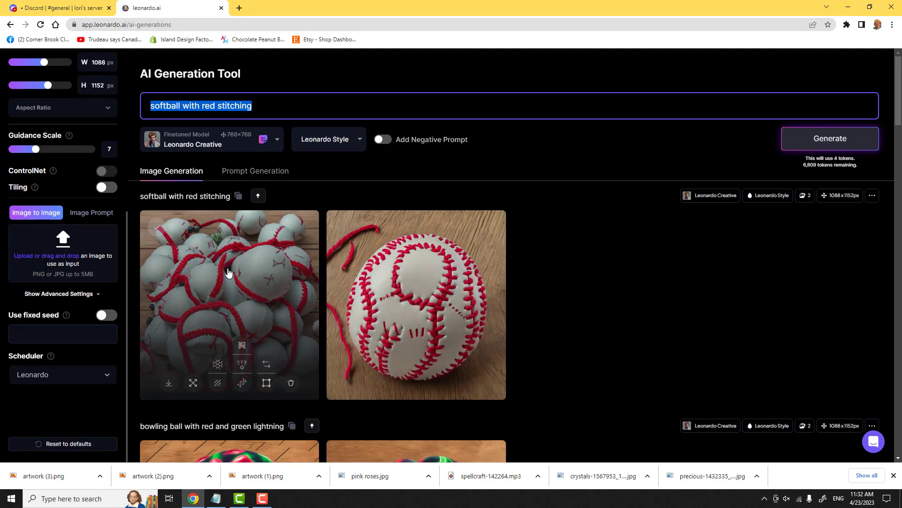
key(ctrl+v)
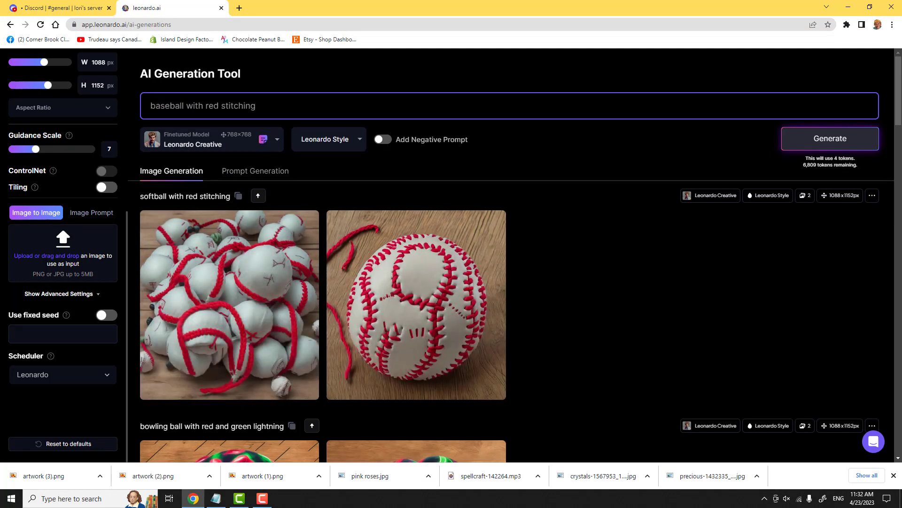
click(813, 145)
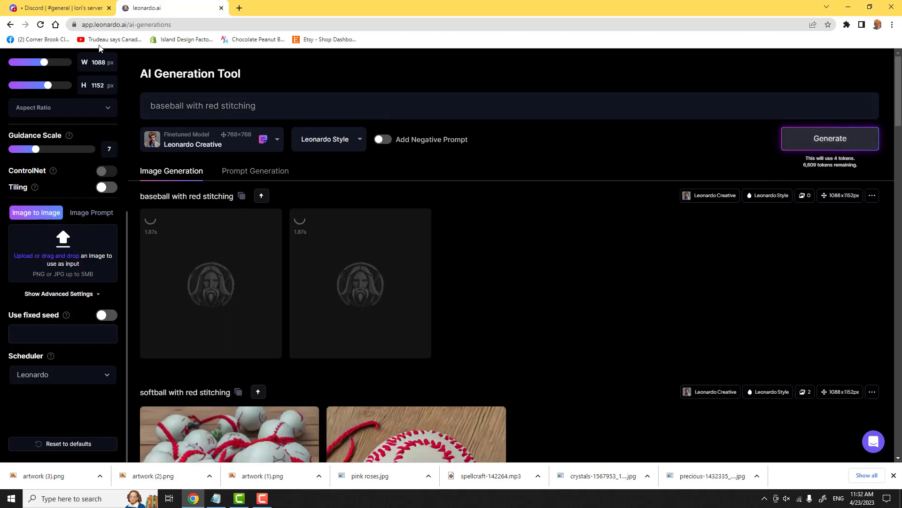
click(79, 9)
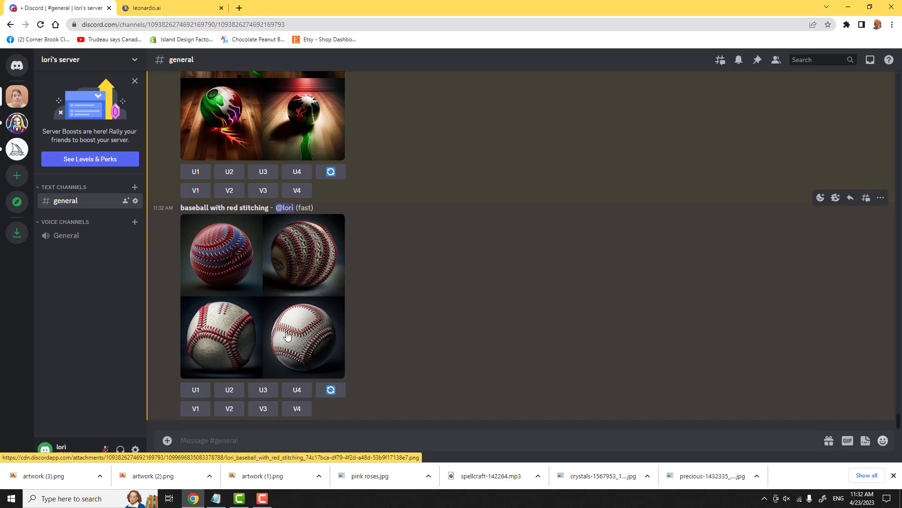
click(149, 8)
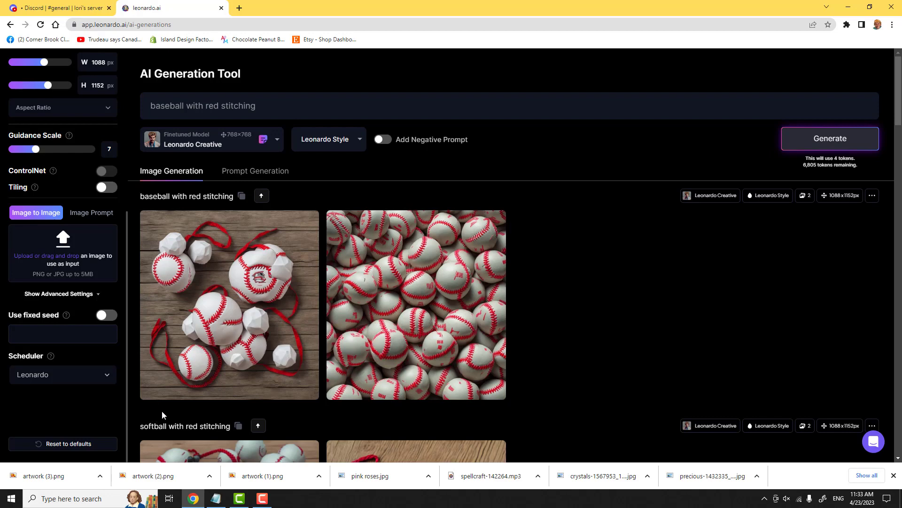
Copy "cute dog sticker with pink and blue accents" from Notepad and submit it as a Midjourney /imagine prompt in Discord.
click(218, 502)
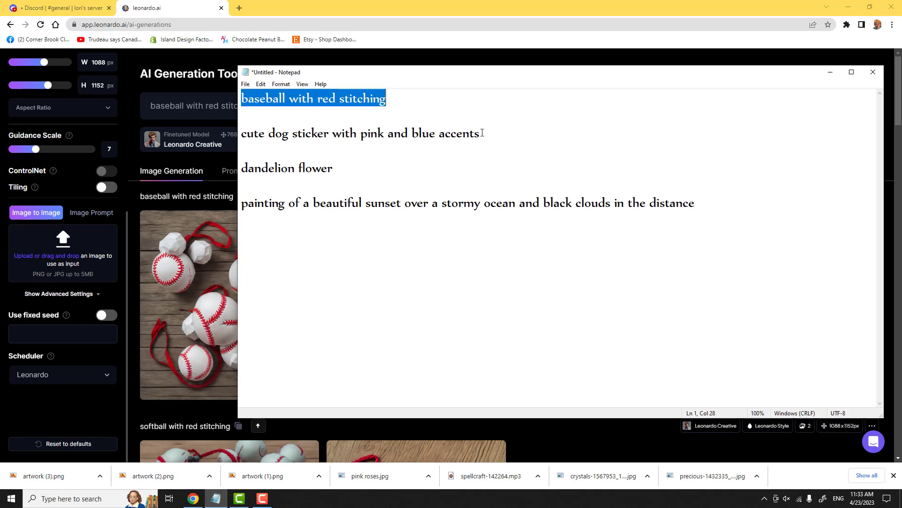
drag(478, 134, 241, 136)
key(ctrl+c)
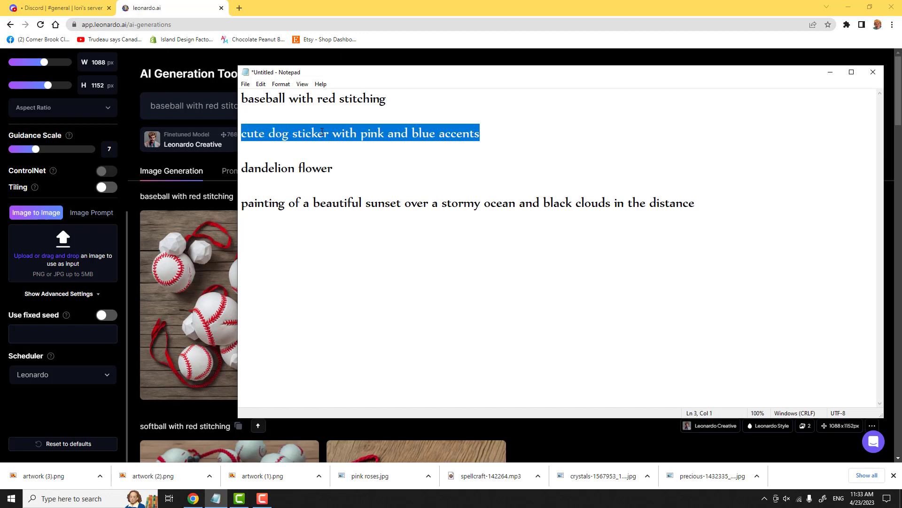
click(52, 7)
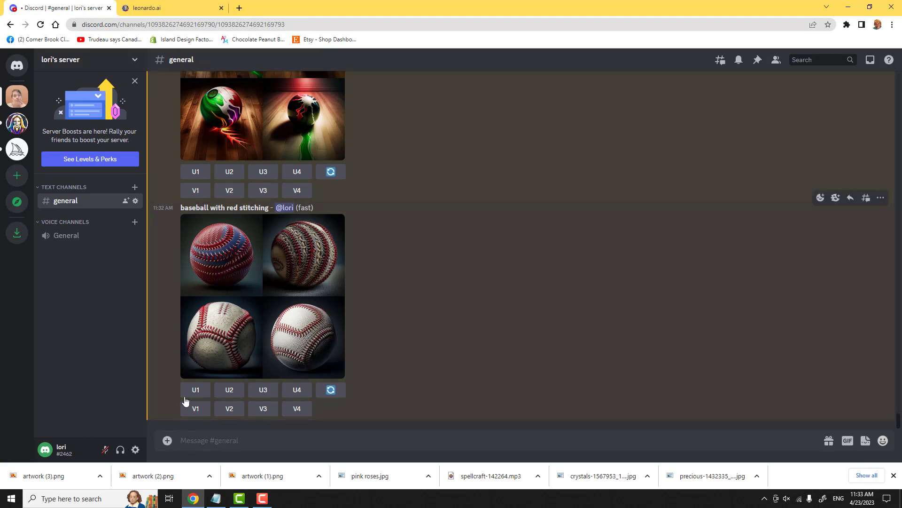
text(/)
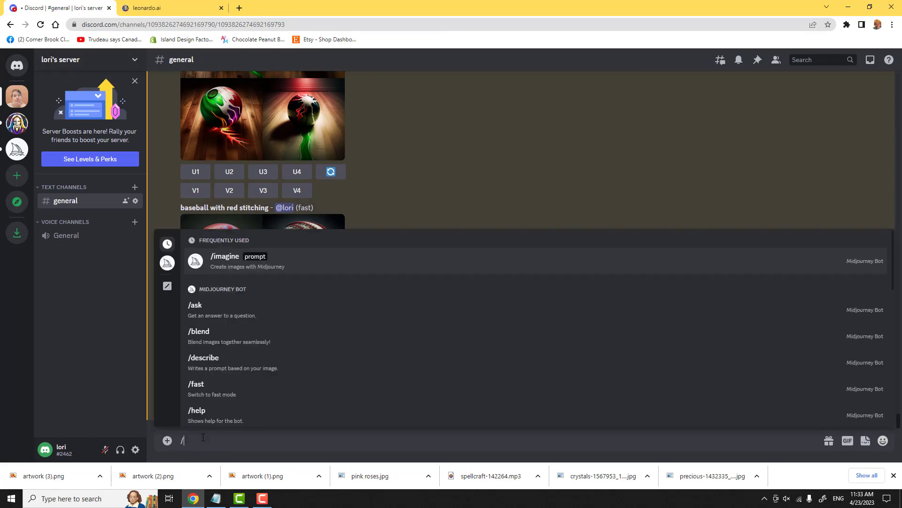
text(imagine)
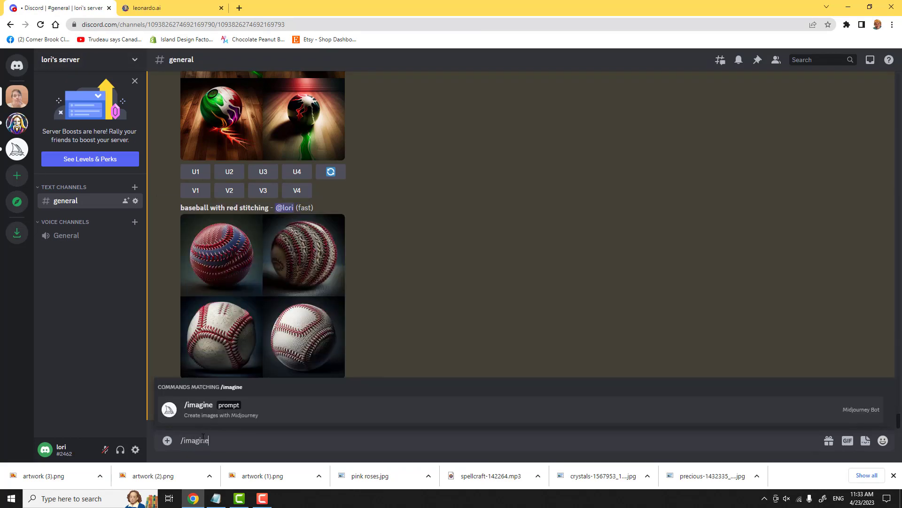
key(Tab)
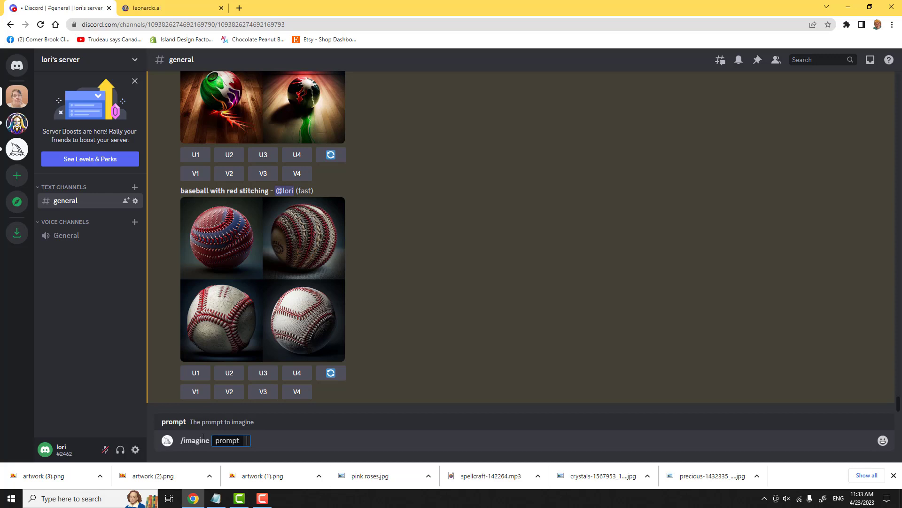
key(ctrl+v)
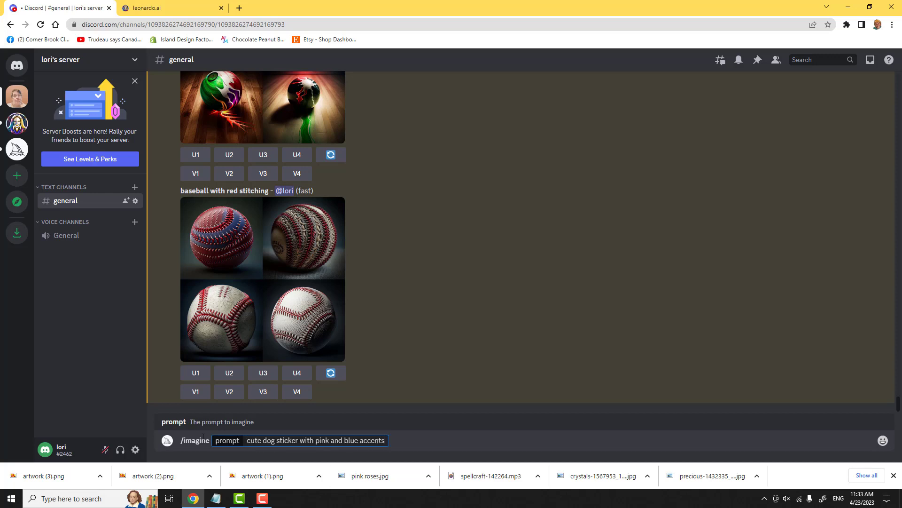
key(Return)
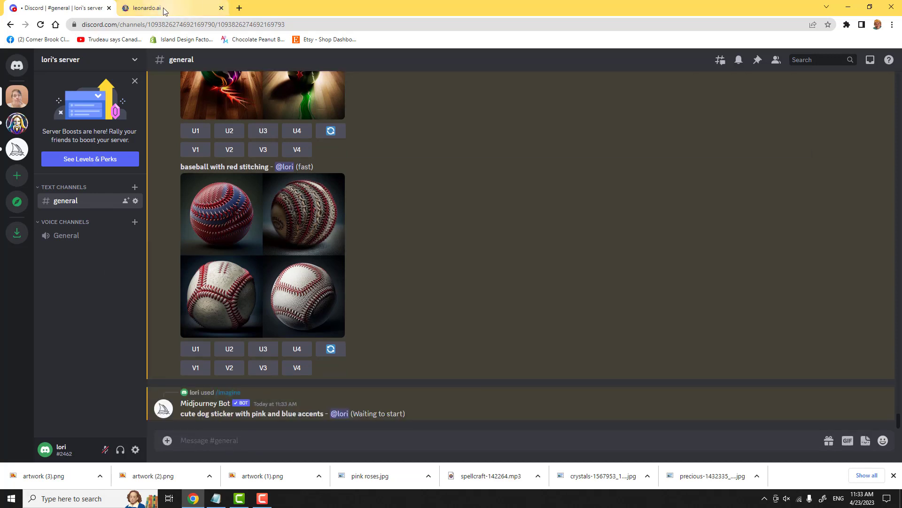
Generate images in Leonardo.ai from "cute dog sticker with pink and blue accents", then return to Discord to view the Midjourney version.
click(164, 12)
drag(275, 108, 66, 111)
key(ctrl+v)
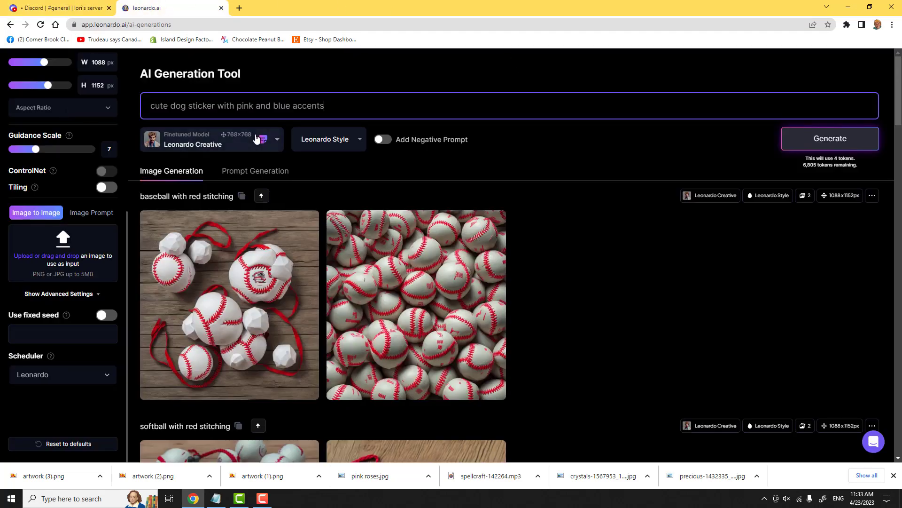
key(Return)
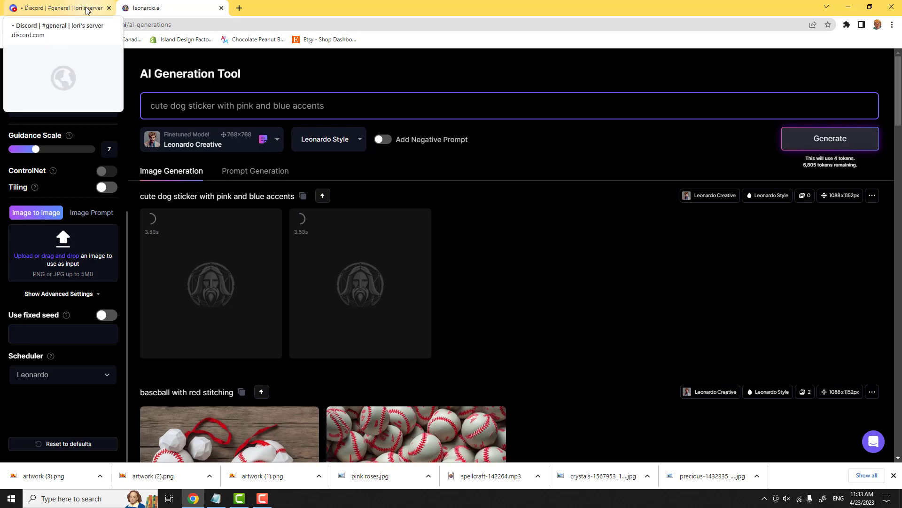
click(87, 10)
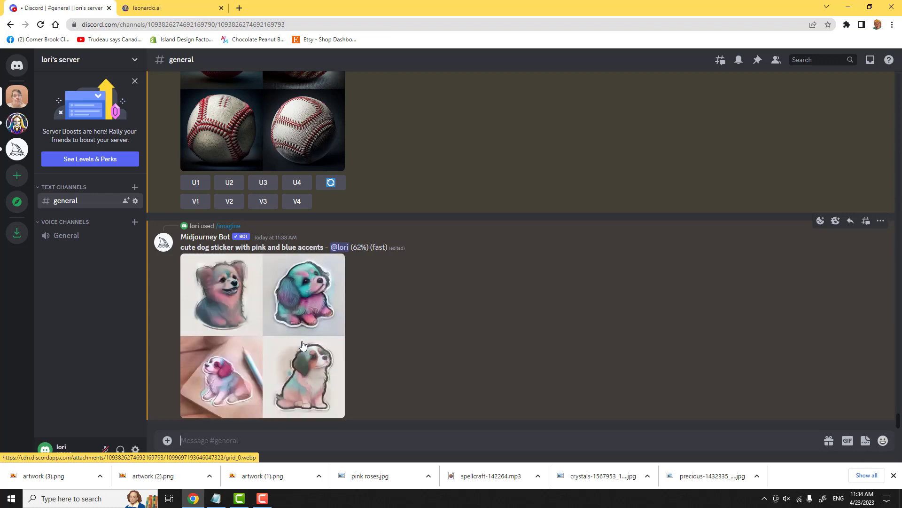
Regenerate the dog sticker images in Leonardo.ai with the negative prompt "more than 1 dog".
click(170, 8)
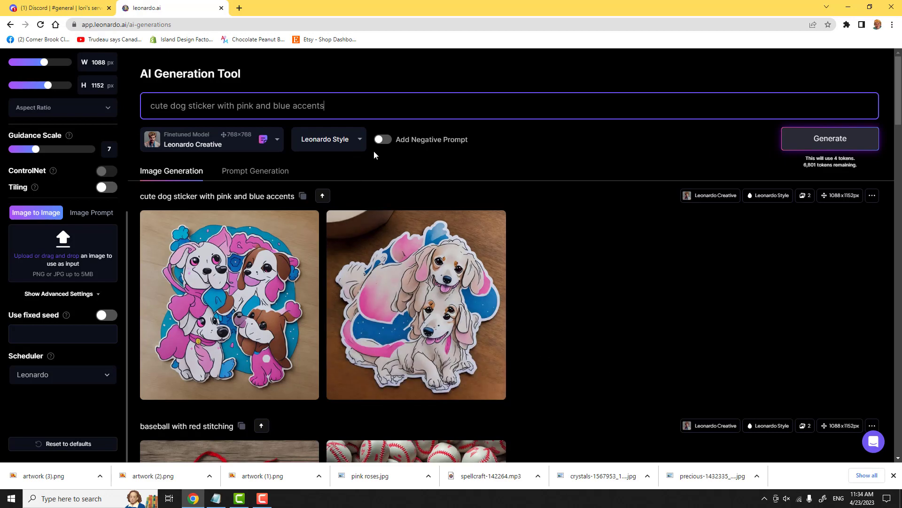
click(383, 139)
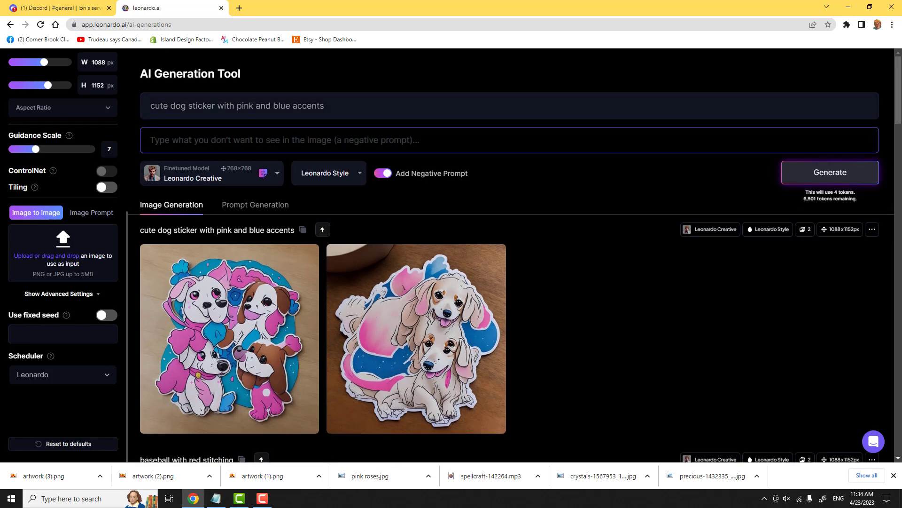
text(mo)
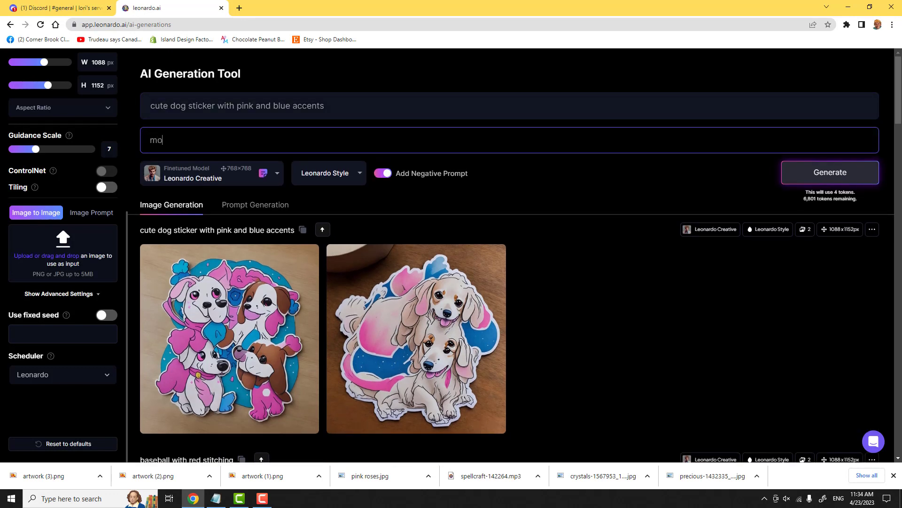
text(re than 1 dog)
click(578, 190)
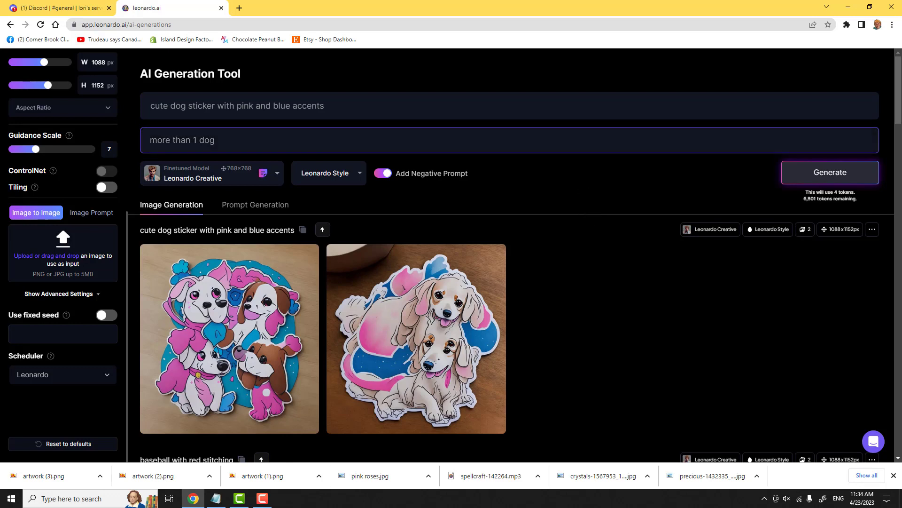
click(831, 173)
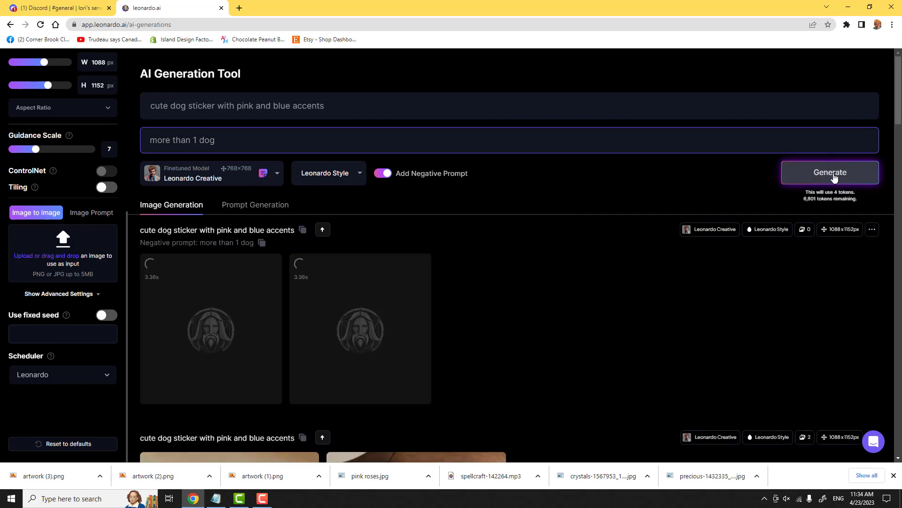
Switch to Discord and enlarge the Midjourney image grid of the cute dog stickers.
click(61, 8)
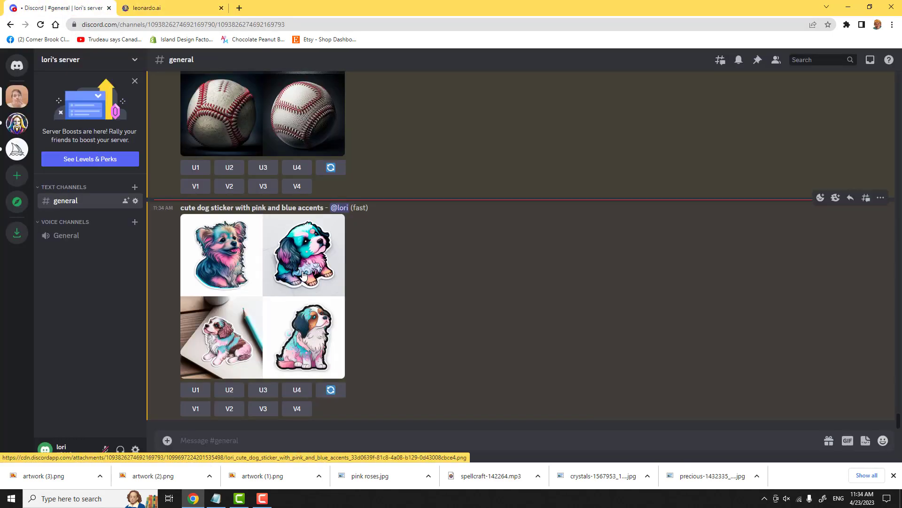
click(313, 330)
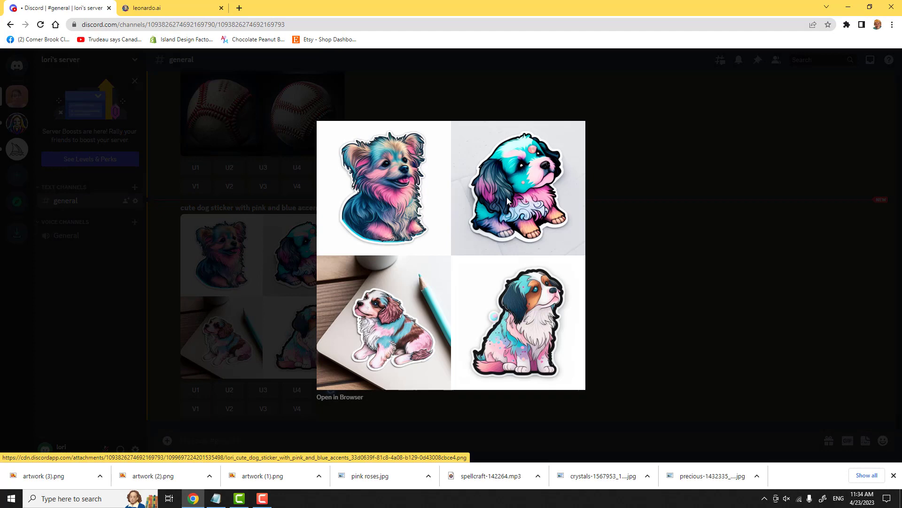
Close the enlarged image and submit "cute yorkshire terrier sticker with pink and blue accents" as a Midjourney /imagine prompt.
click(109, 159)
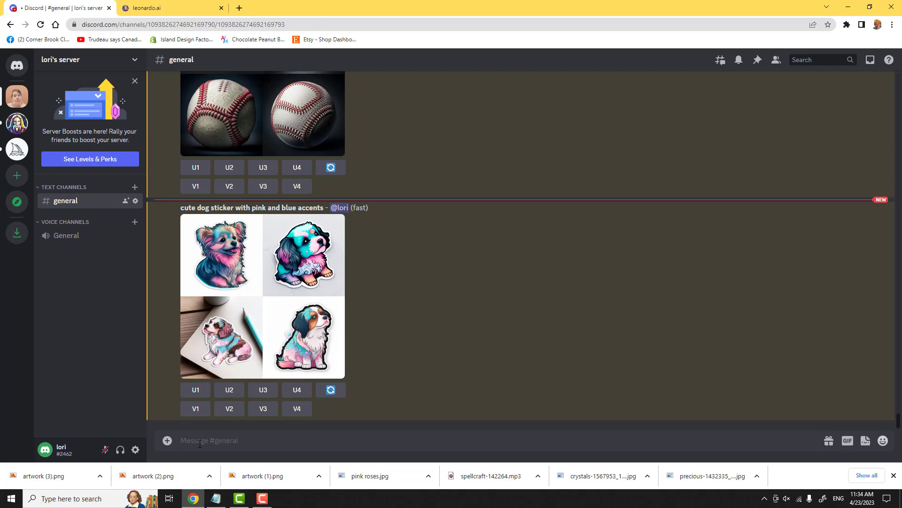
text(/imagine)
key(Tab)
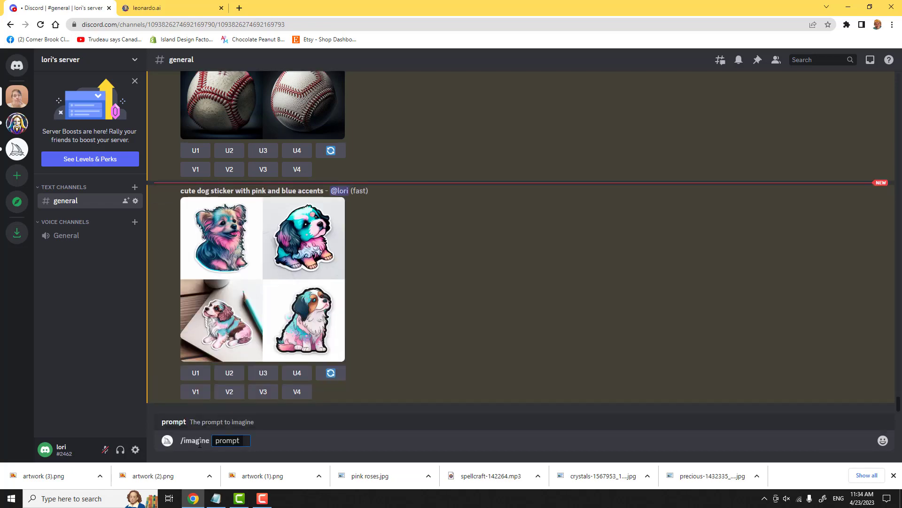
text(cute yorkshire t)
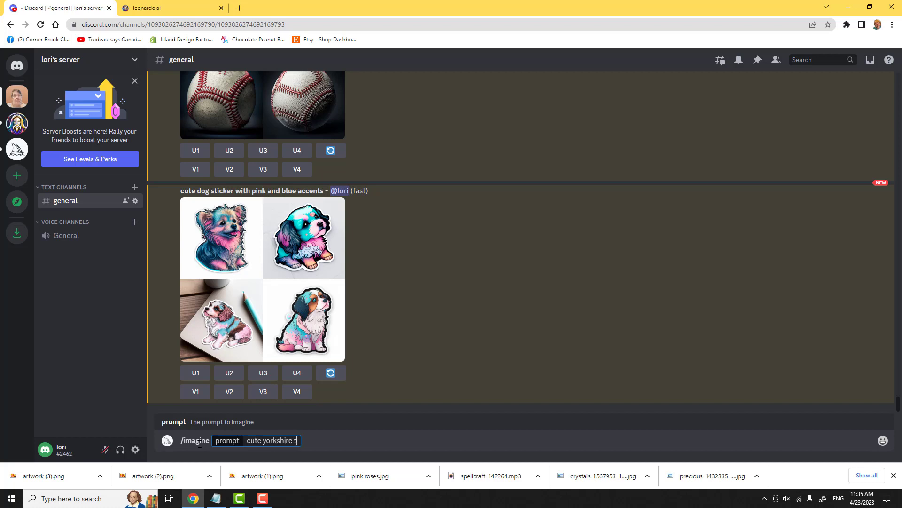
text(errier sticker)
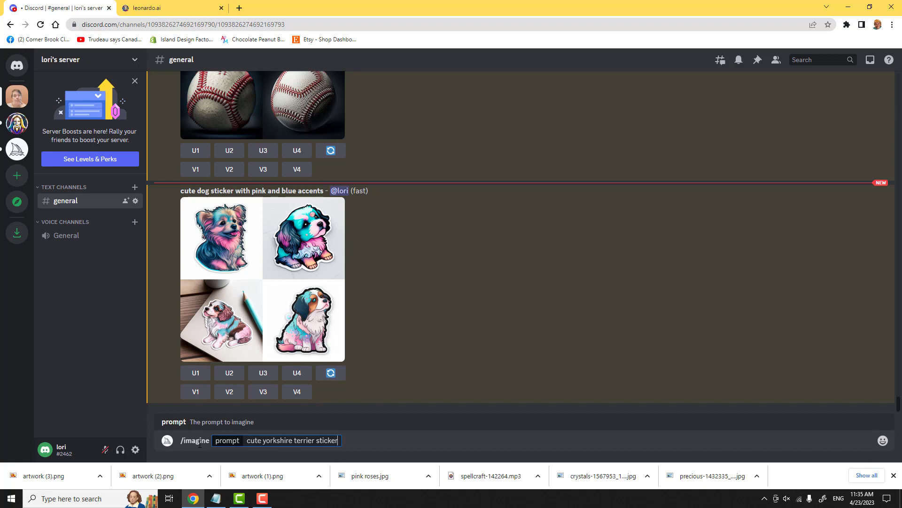
text( with pink and blue a)
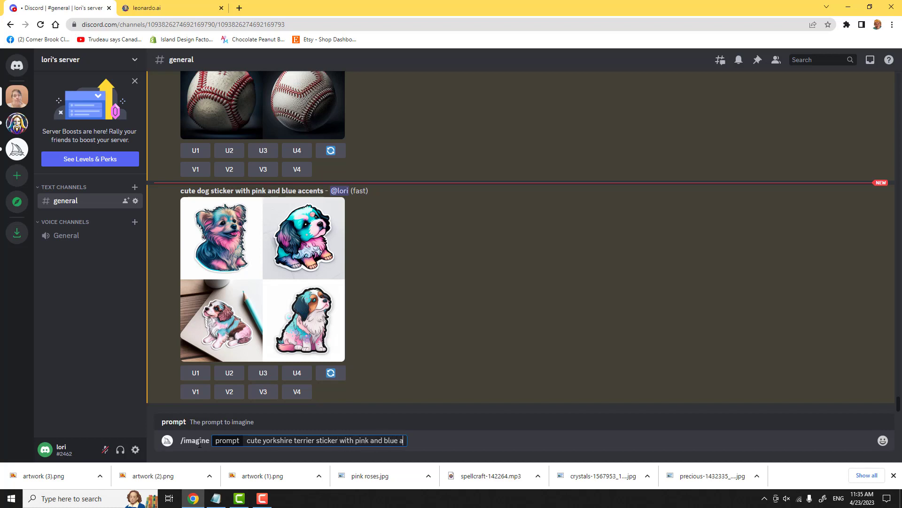
text(ccents)
key(Return)
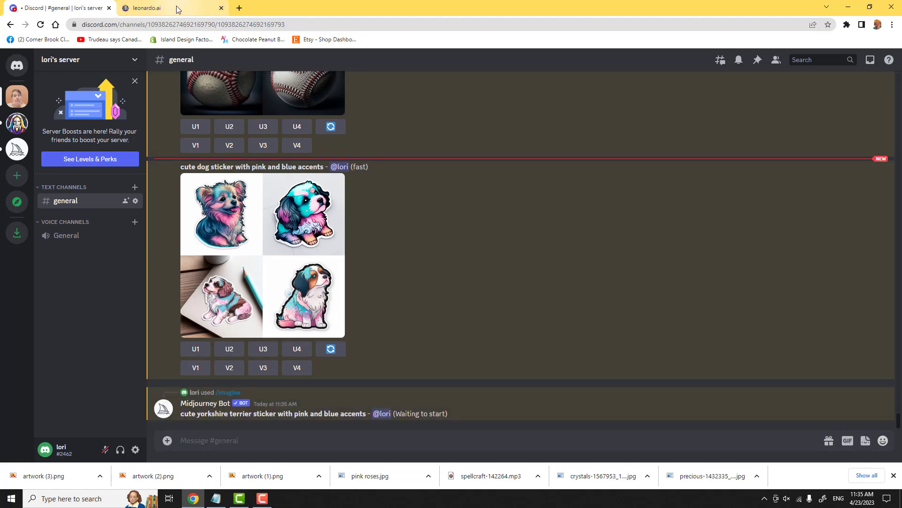
Switch to Leonardo.ai, reword the prompt to "cute sticker of 1 yorkshire terrier with pink and blue accents", and generate the images.
click(178, 10)
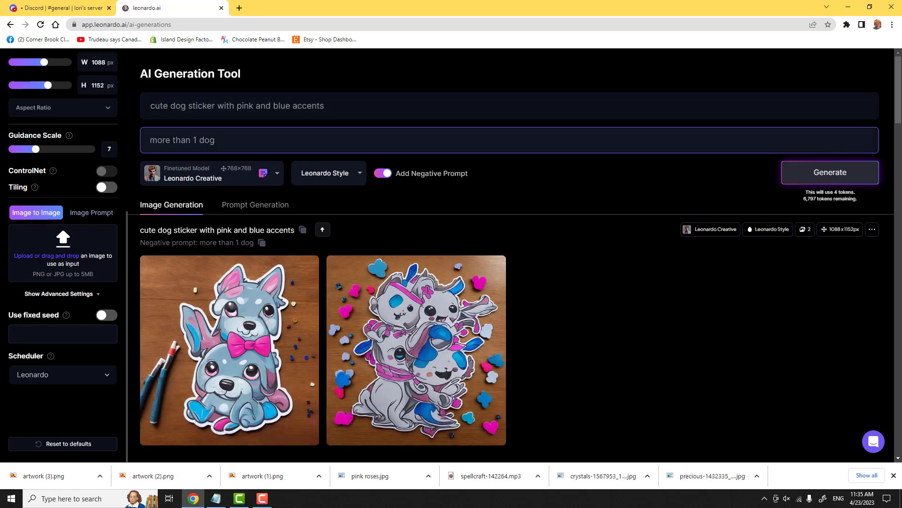
drag(170, 105, 186, 106)
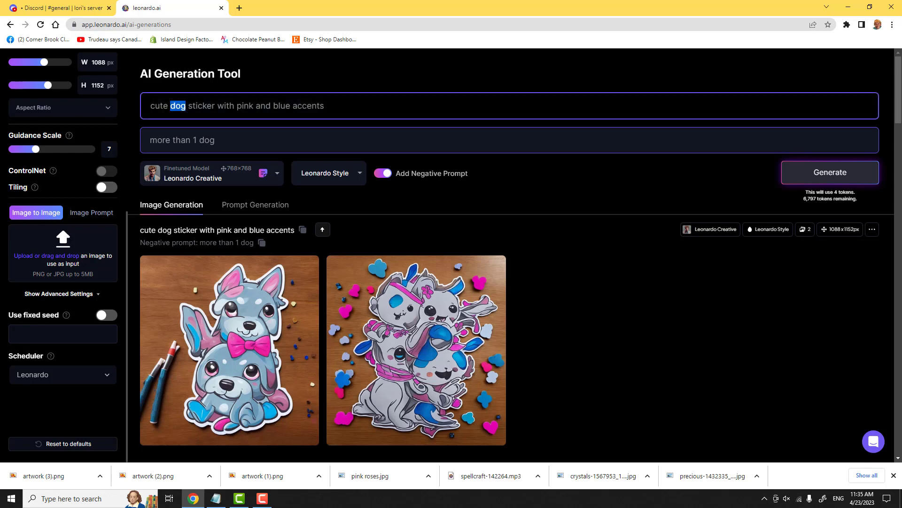
key(BackSpace)
key(BackSpace)
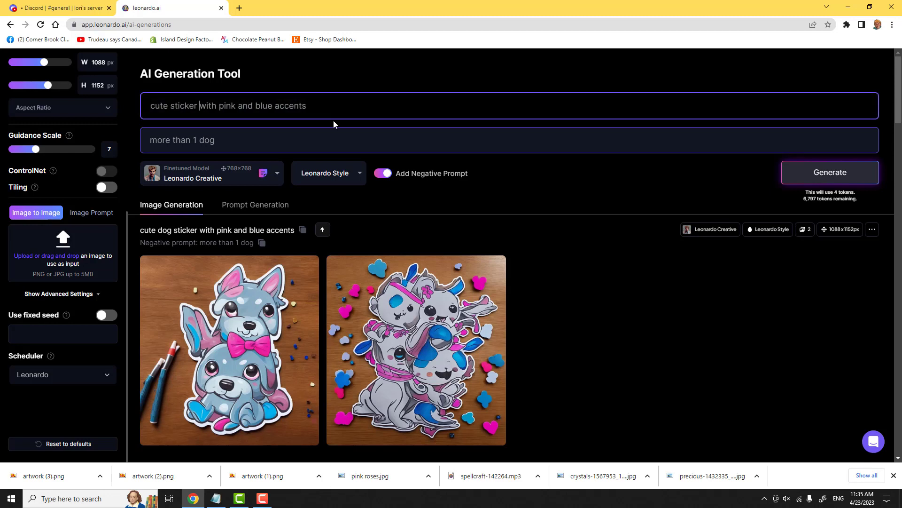
text(of )
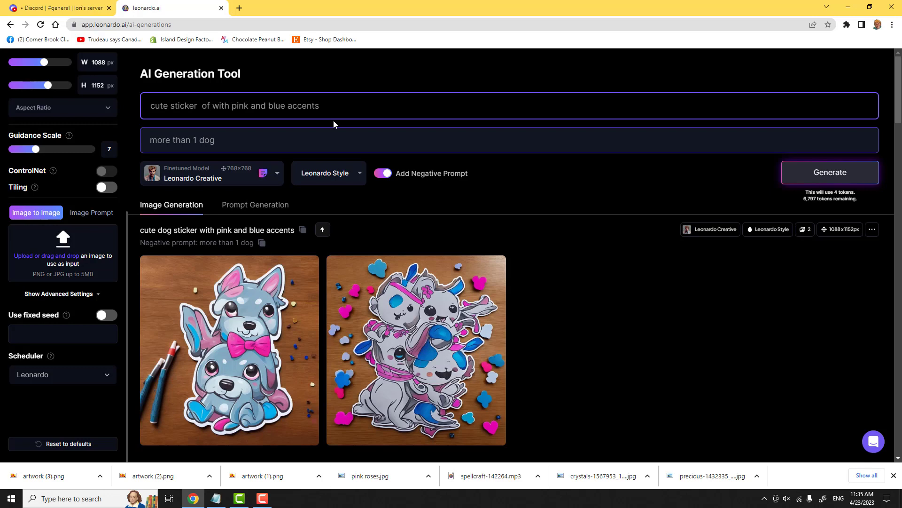
text(1 y)
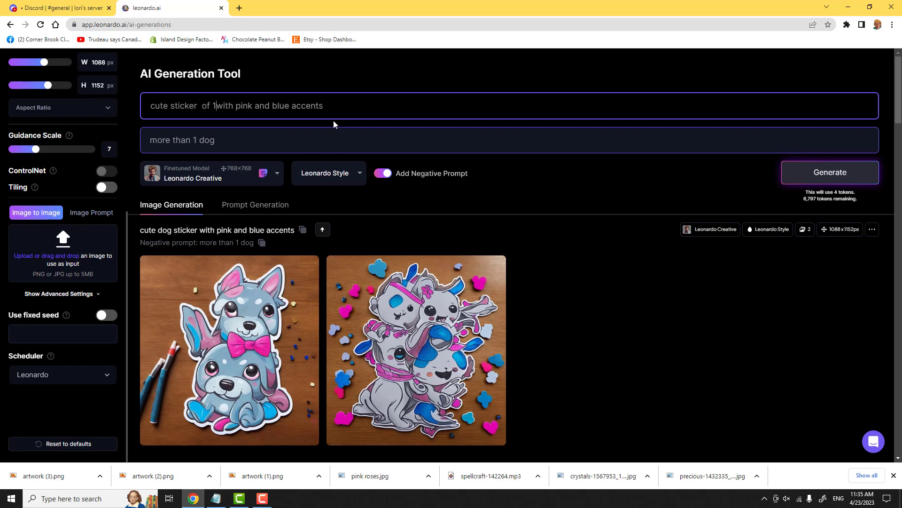
text(orkshi)
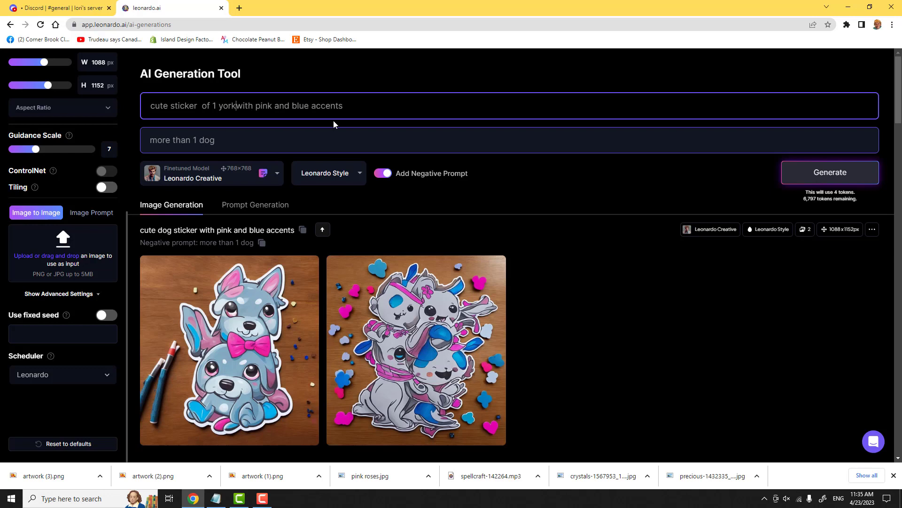
text(re terrier)
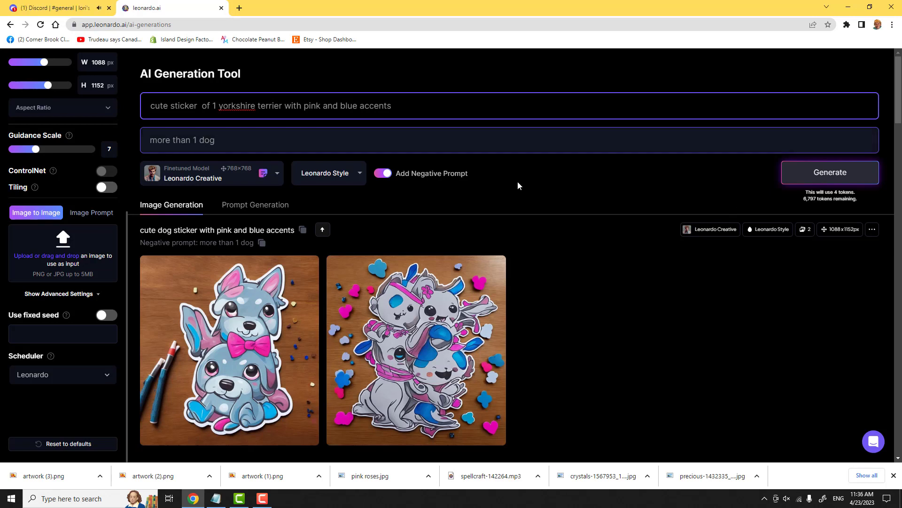
click(829, 182)
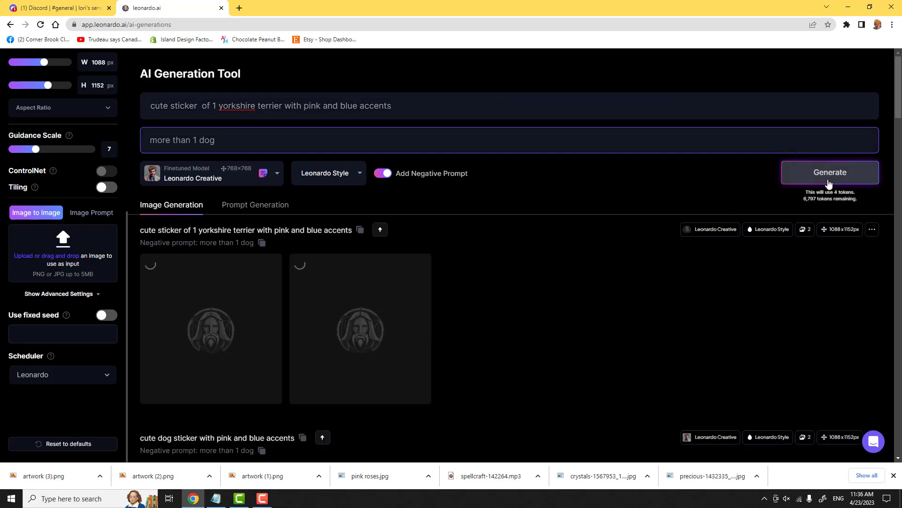
Return to Discord and view the enlarged Midjourney grid of yorkshire terrier stickers, then close it.
click(61, 8)
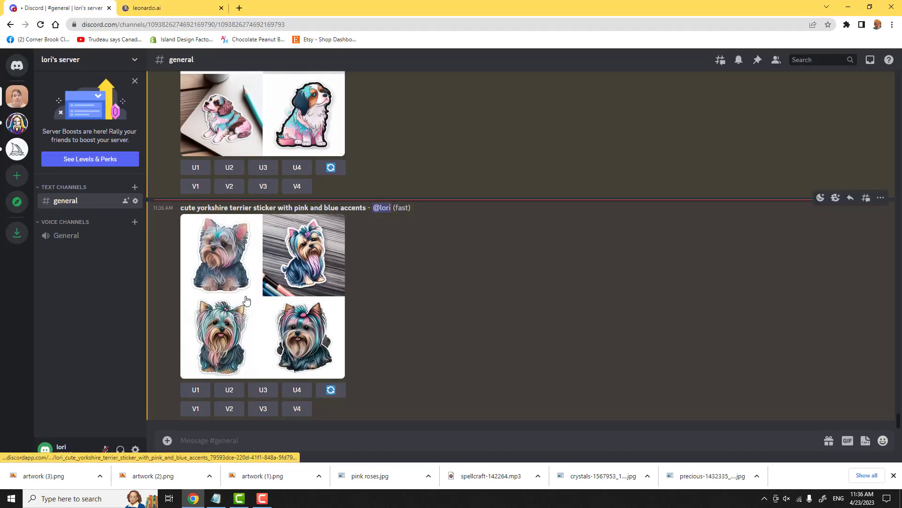
click(247, 333)
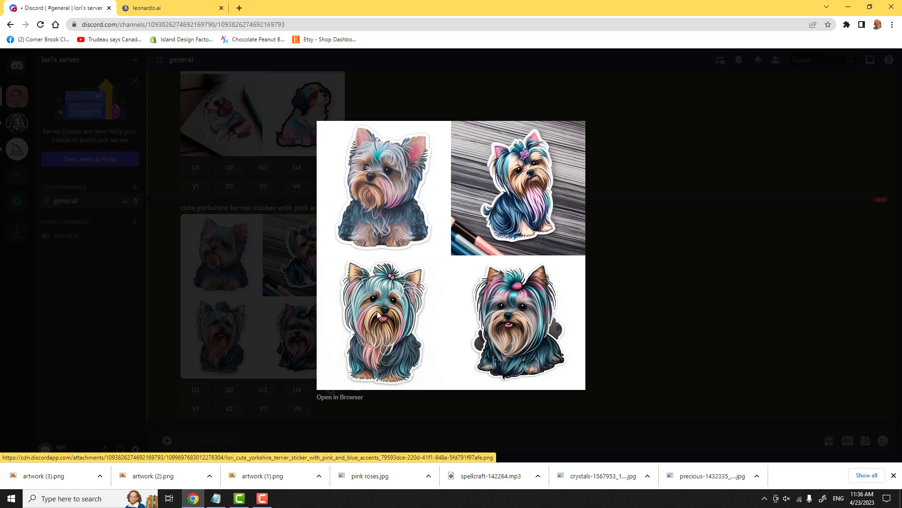
key(Escape)
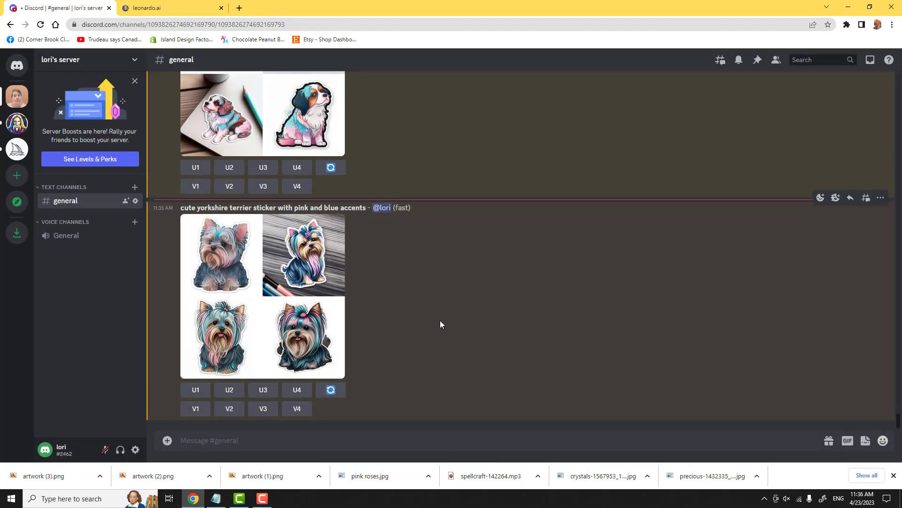
Switch to Leonardo.ai and view the first yorkshire terrier image enlarged, then close it.
click(188, 8)
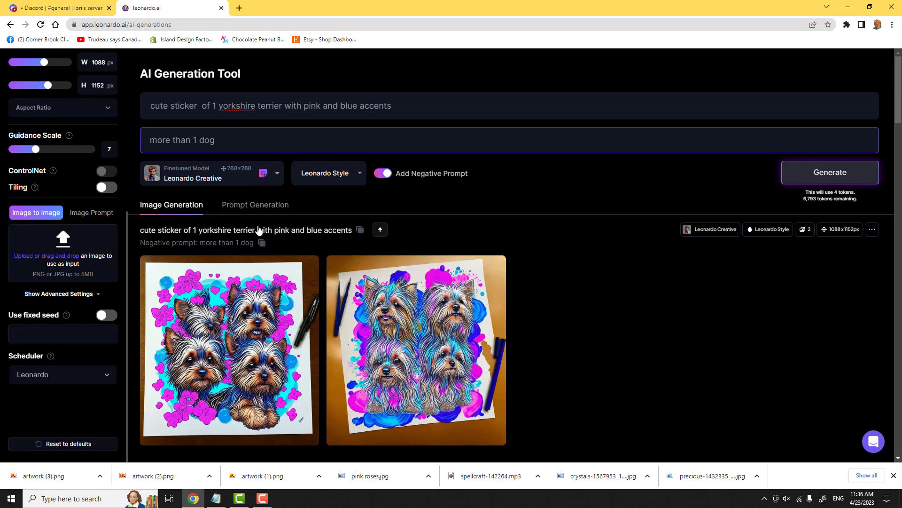
mouse_move(201, 373)
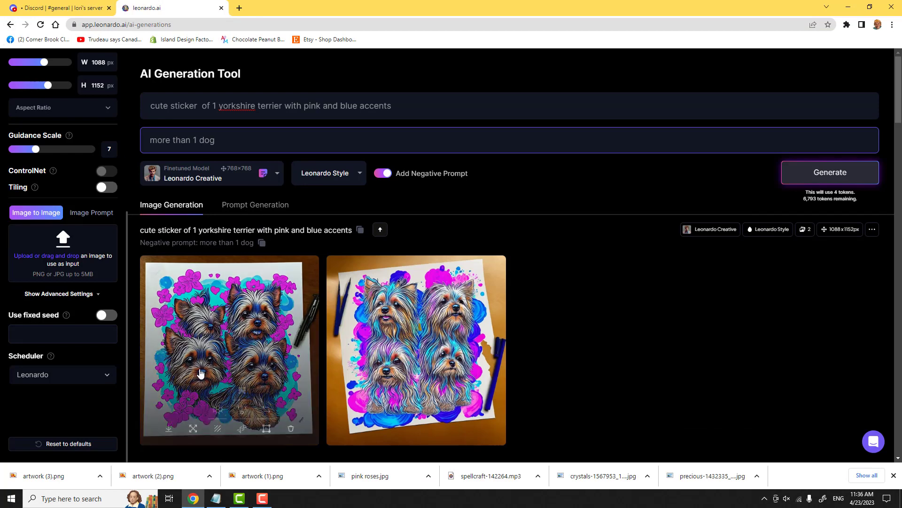
click(192, 345)
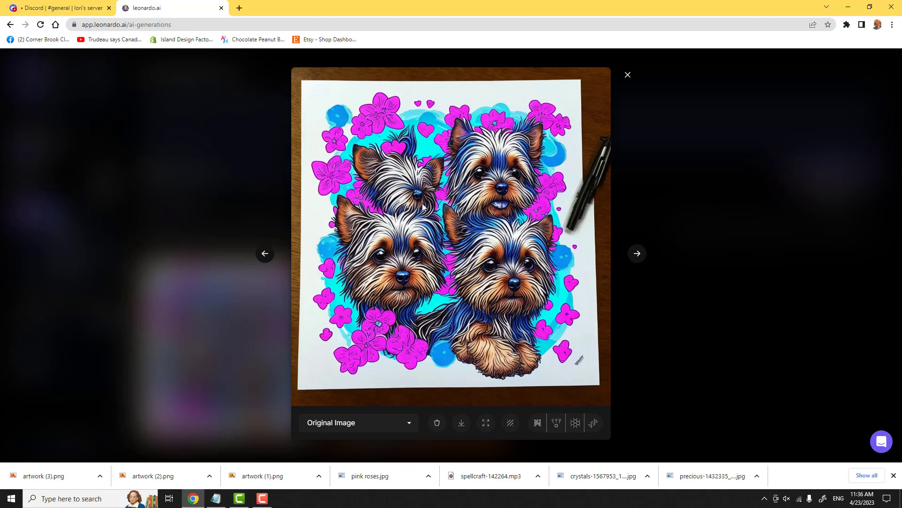
click(627, 76)
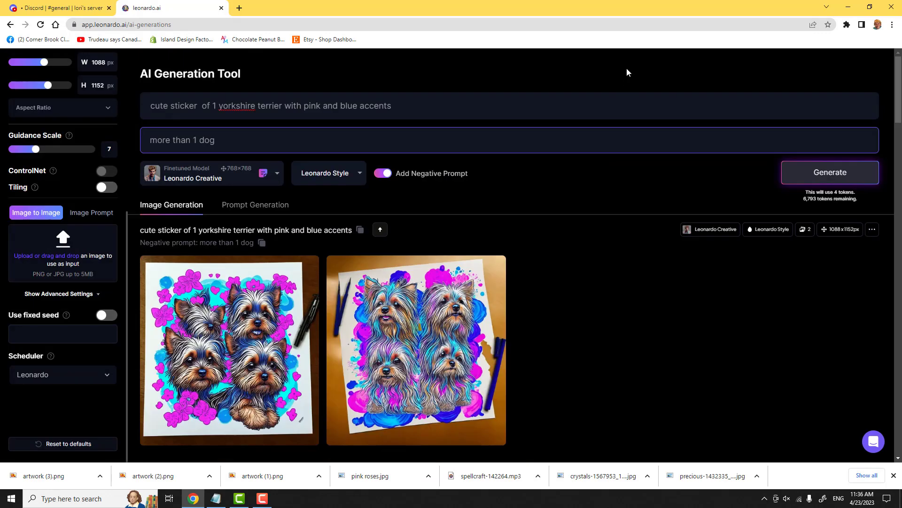
Copy "dandelion flower" from Notepad and submit it as a Midjourney /imagine prompt in Discord.
click(215, 498)
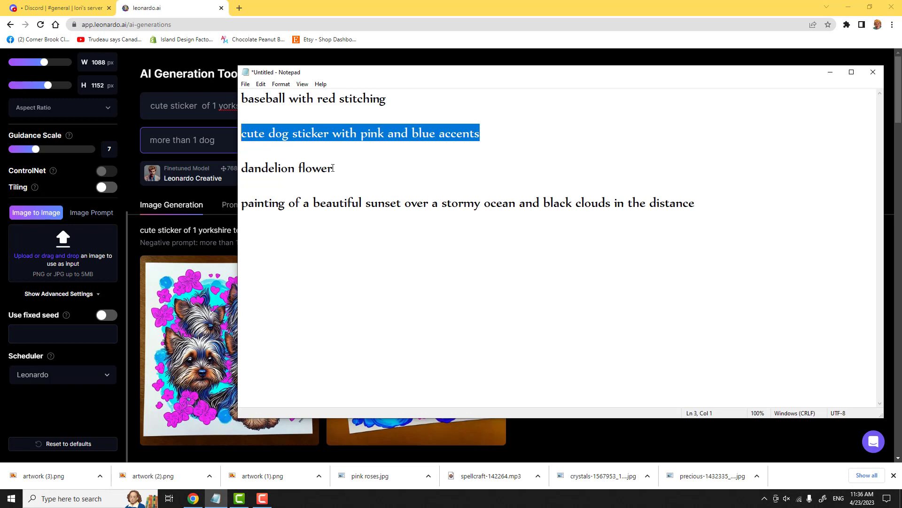
drag(333, 168, 177, 178)
key(ctrl+c)
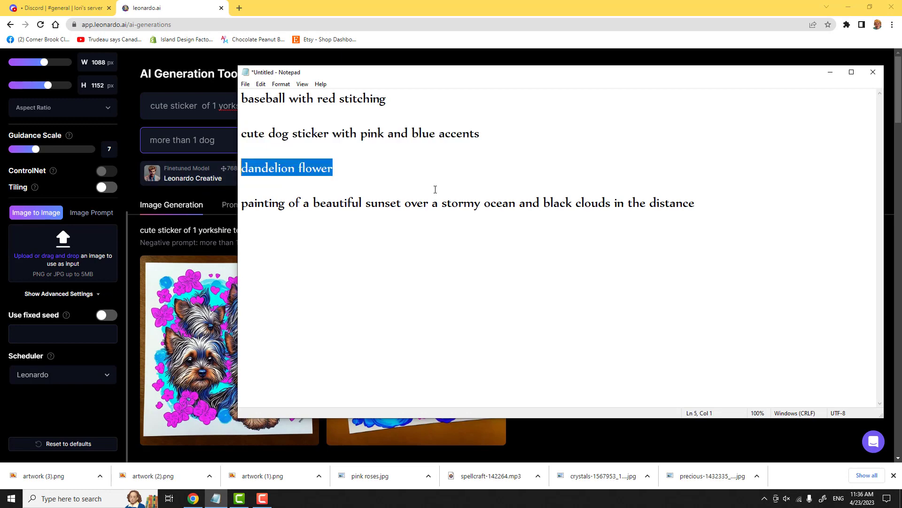
click(60, 8)
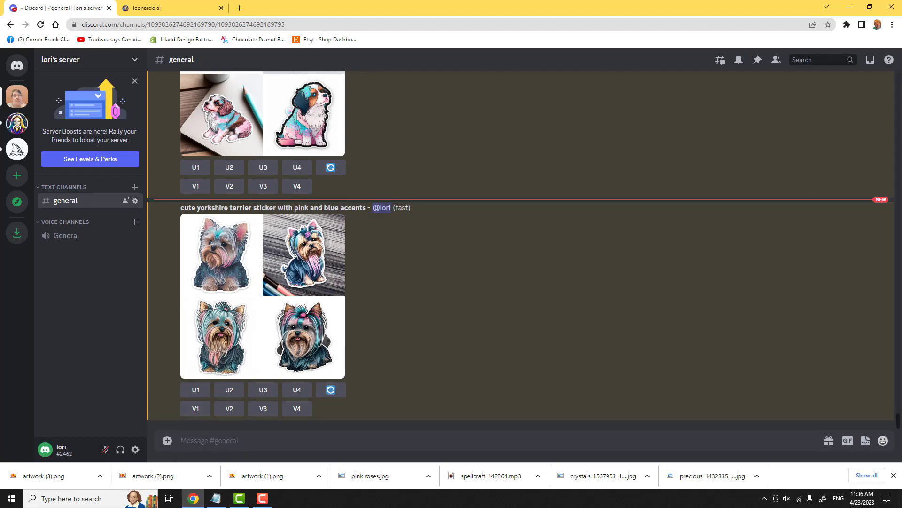
text(/)
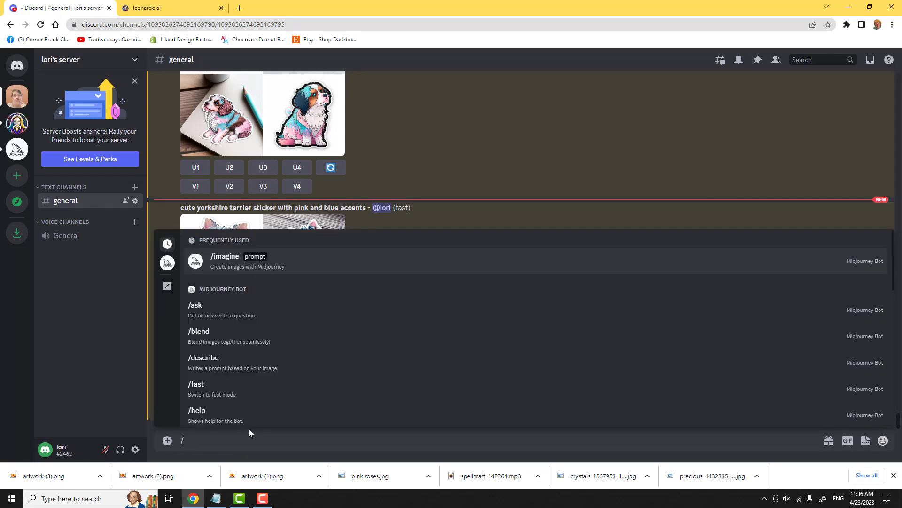
text(imagine)
key(Tab)
text(dandelion flower)
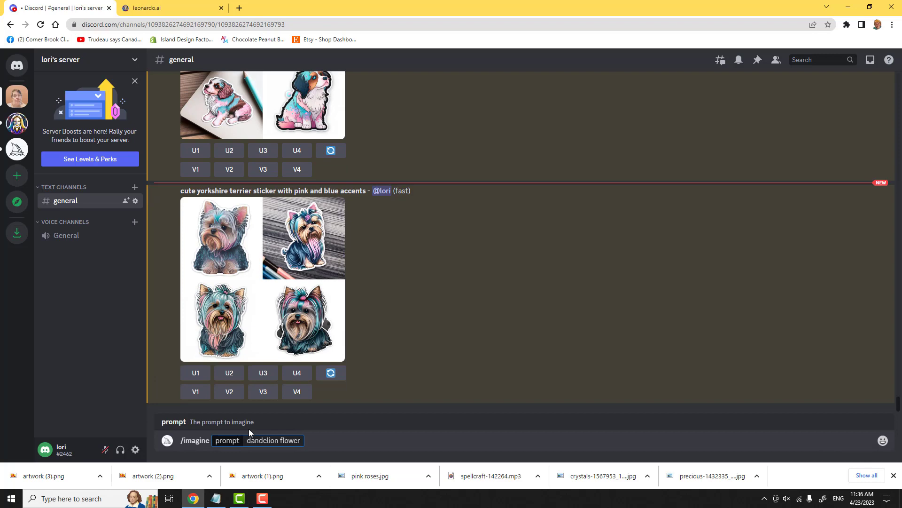
key(Return)
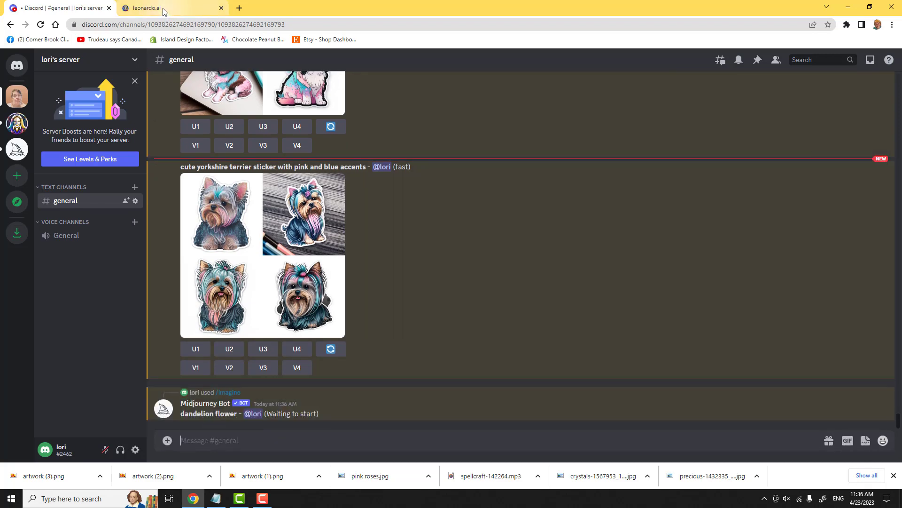
Generate images in Leonardo.ai from "dandelion flower", with the negative prompt cleared and switched off.
click(164, 12)
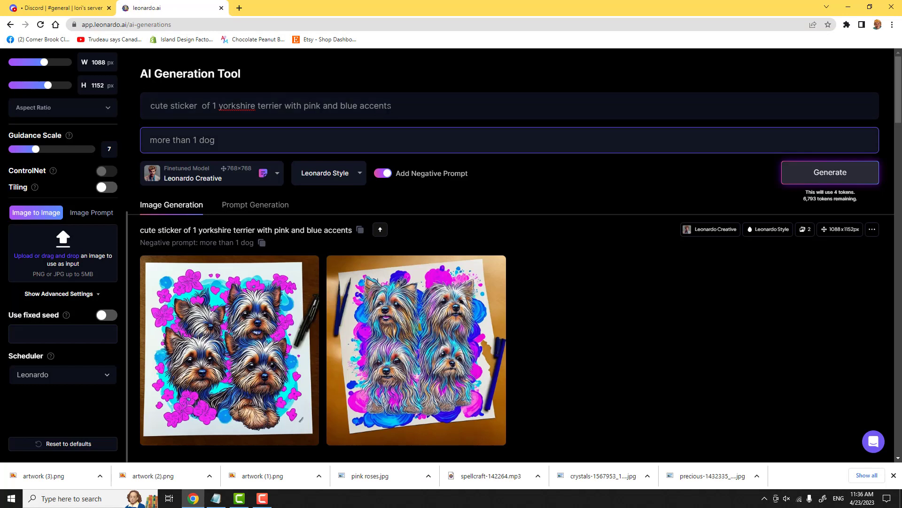
drag(394, 106, 91, 113)
key(ctrl+v)
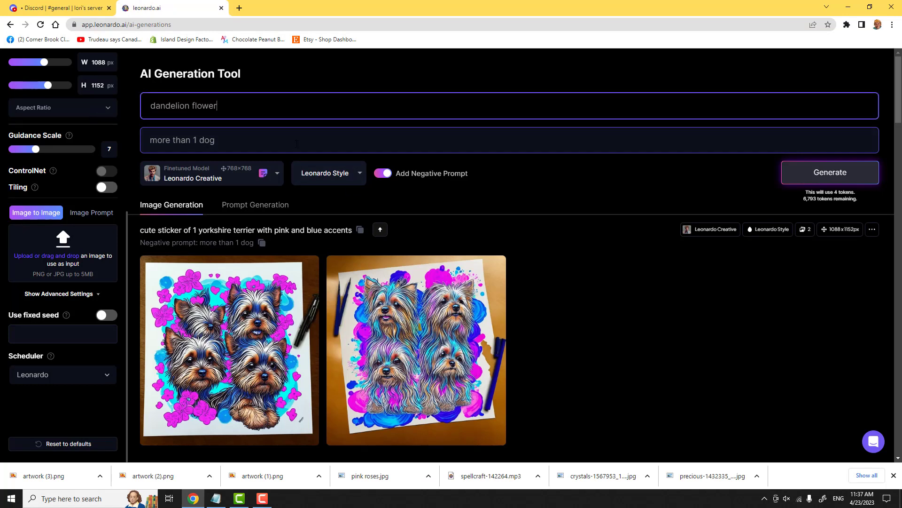
key(Tab)
key(BackSpace)
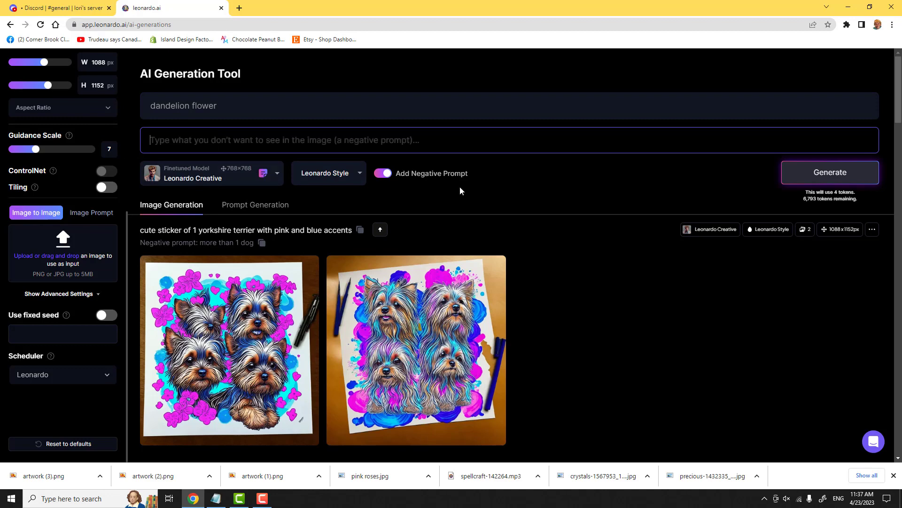
click(383, 173)
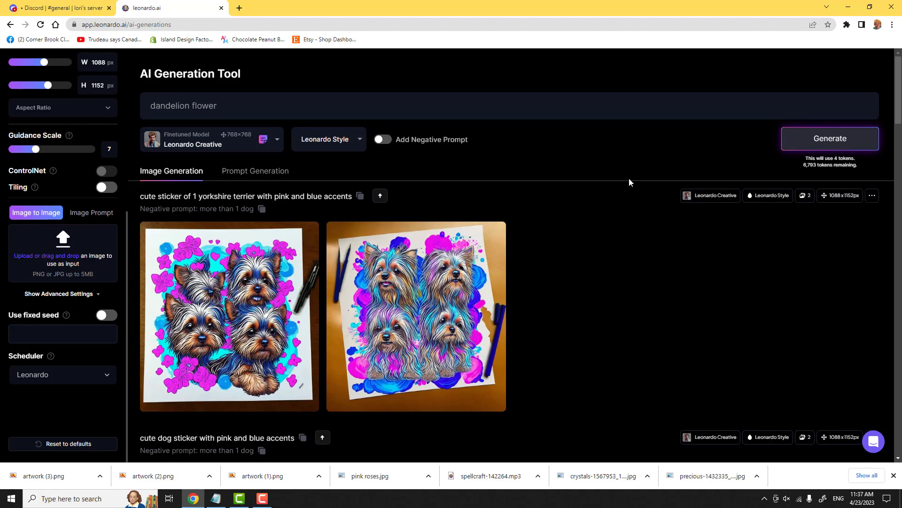
click(818, 140)
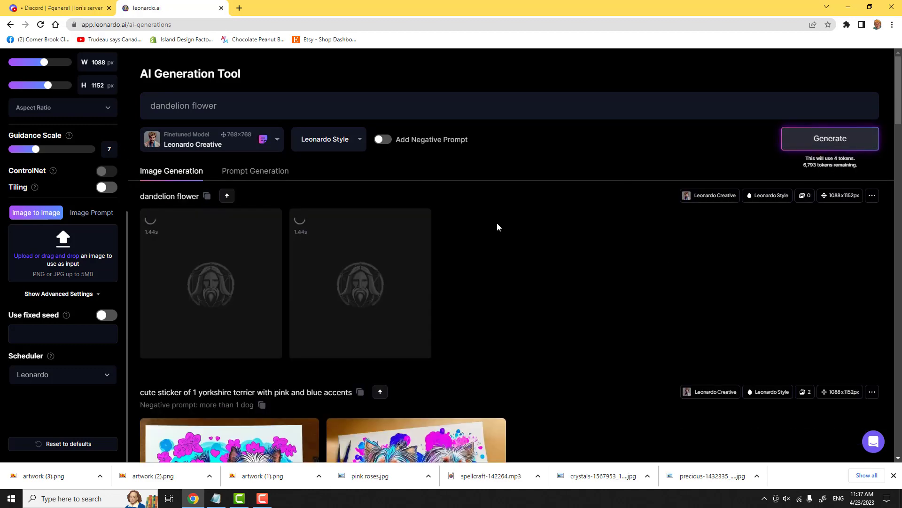
Compare the Midjourney dandelion images in Discord with the dandelion images in Leonardo.ai.
click(59, 8)
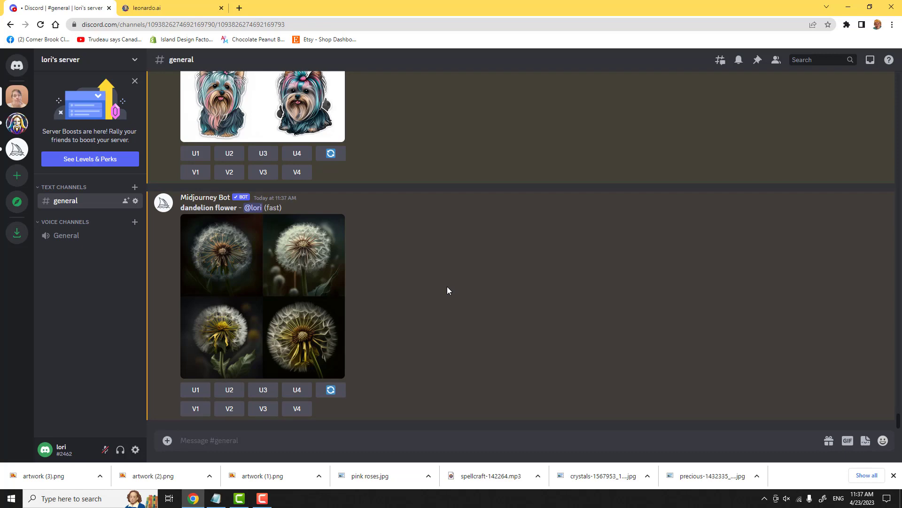
click(166, 11)
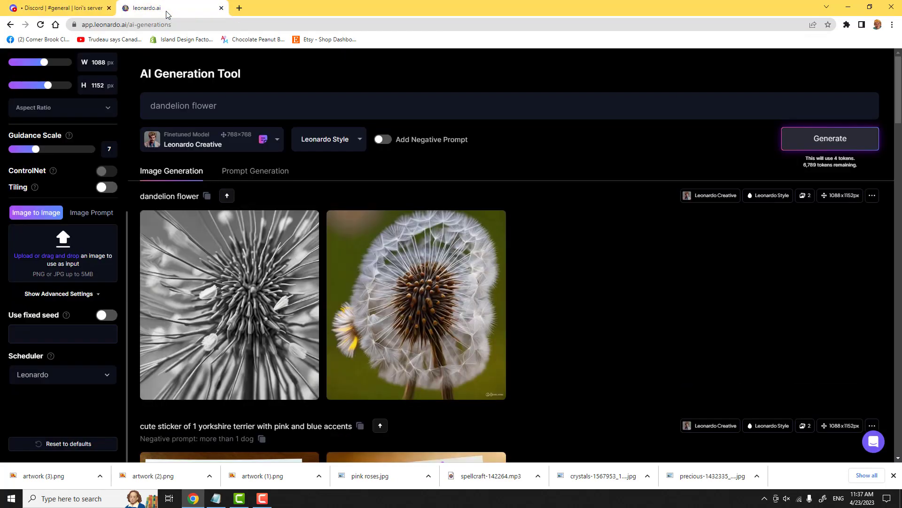
mouse_move(310, 281)
Replace the Leonardo.ai prompt with "one yellow dandelion flower" and generate images from it.
drag(150, 106, 278, 126)
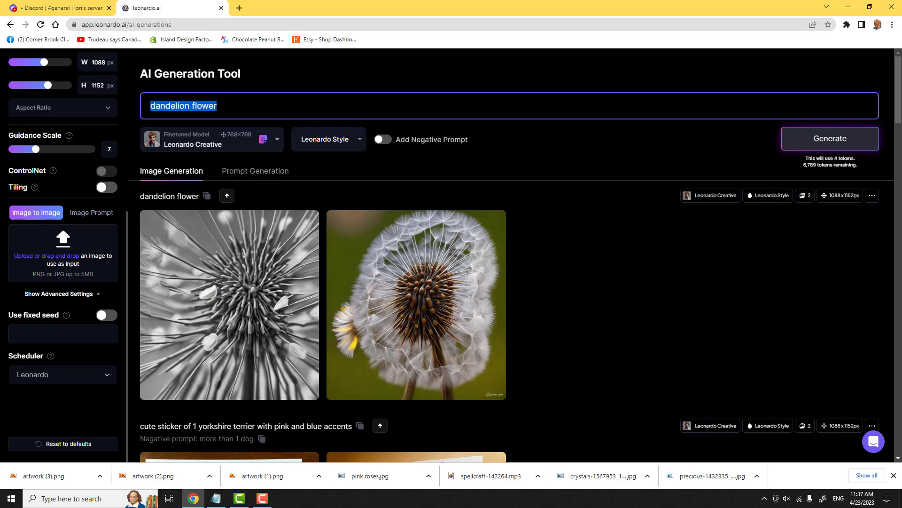
drag(210, 107, 143, 109)
text(one yel)
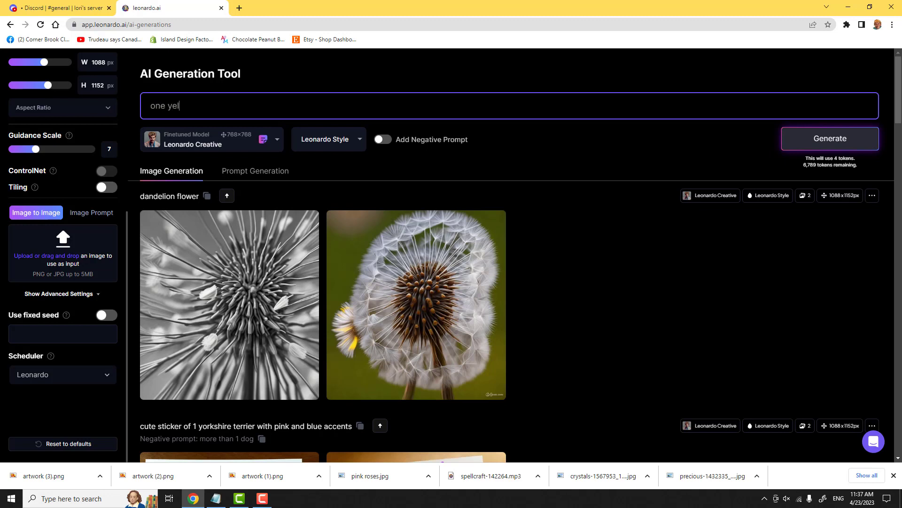
text(low dandelion flower)
key(Return)
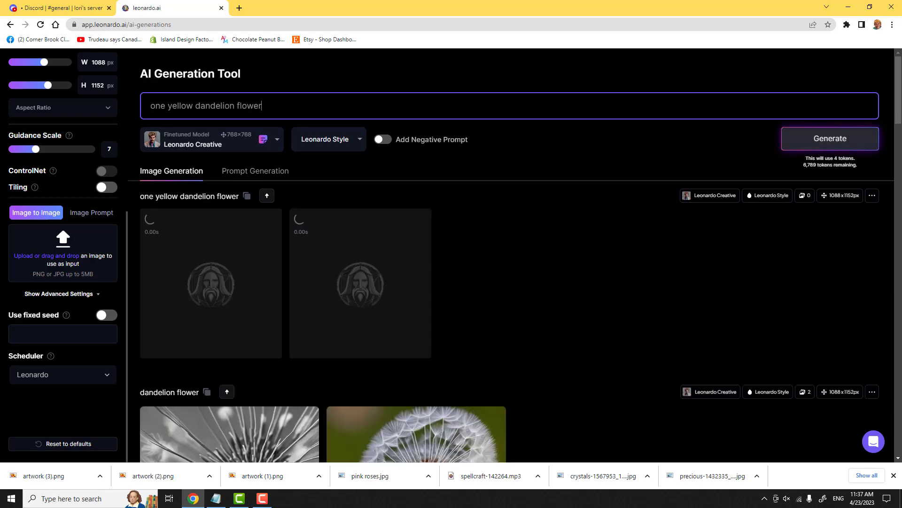
Switch to Discord and submit "one yellow dandelion flower" as a Midjourney /imagine prompt.
click(70, 8)
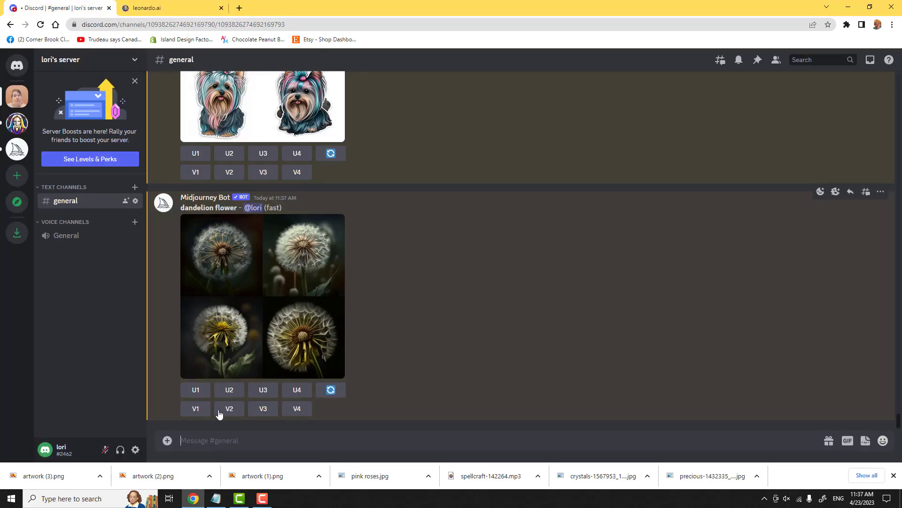
text(/)
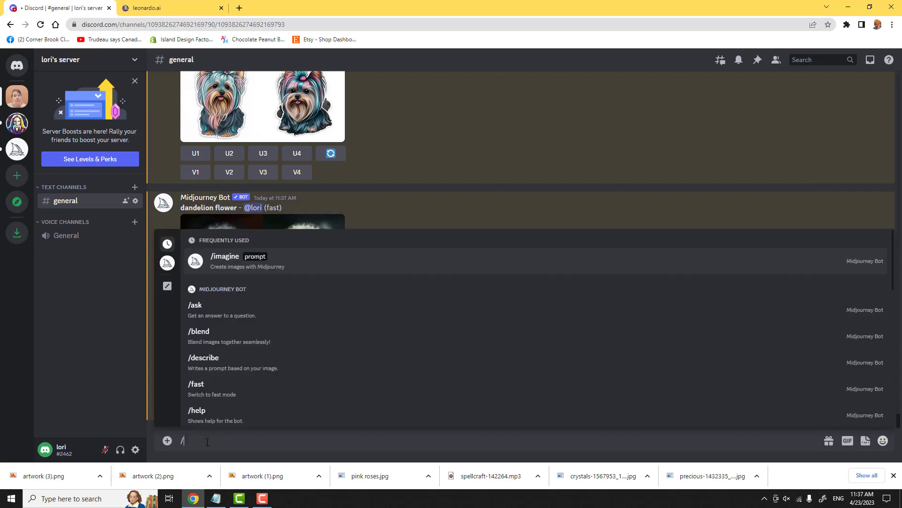
text(imagine)
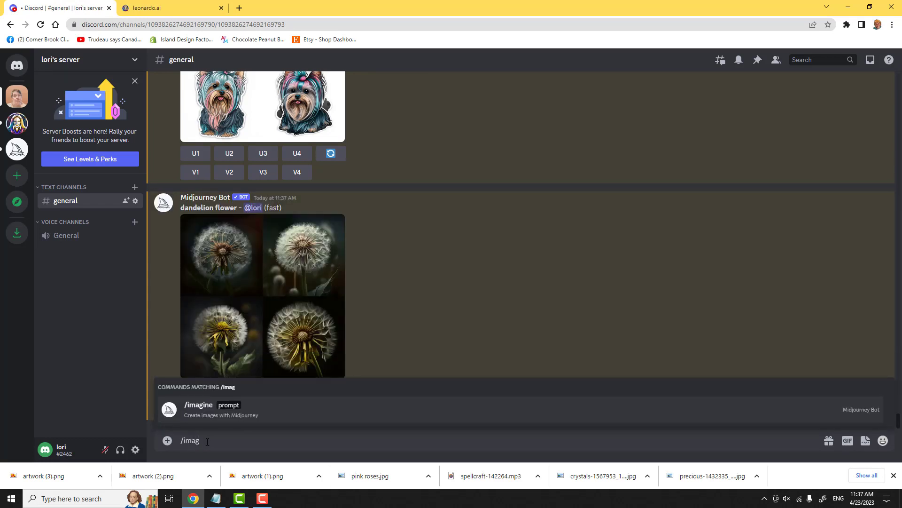
key(Tab)
text(one)
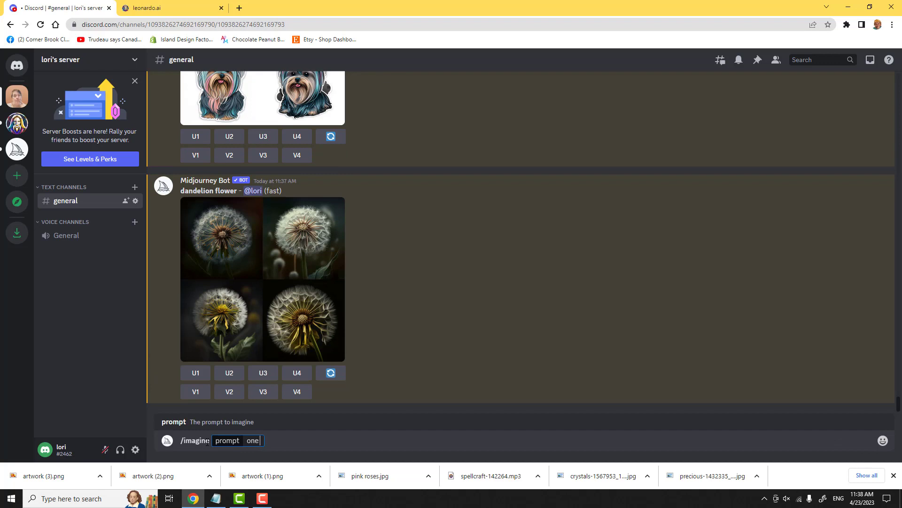
text( yellow dandelion flower)
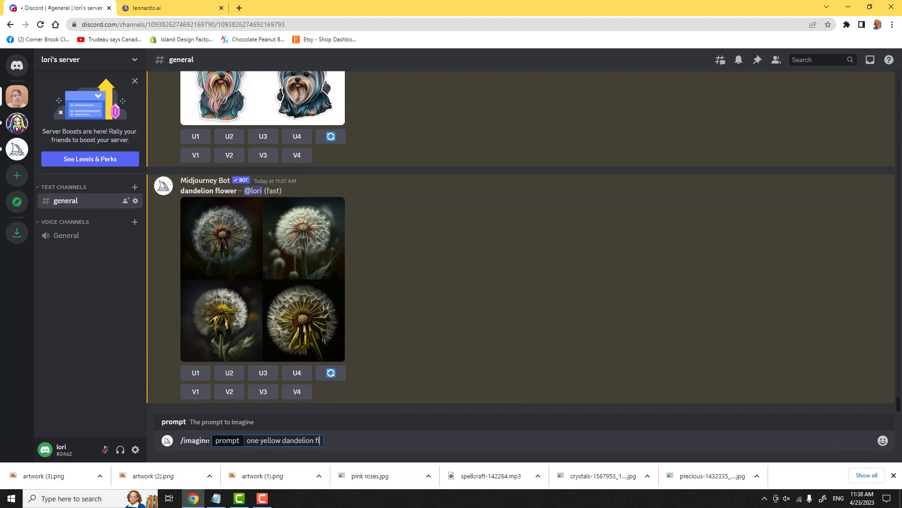
key(Return)
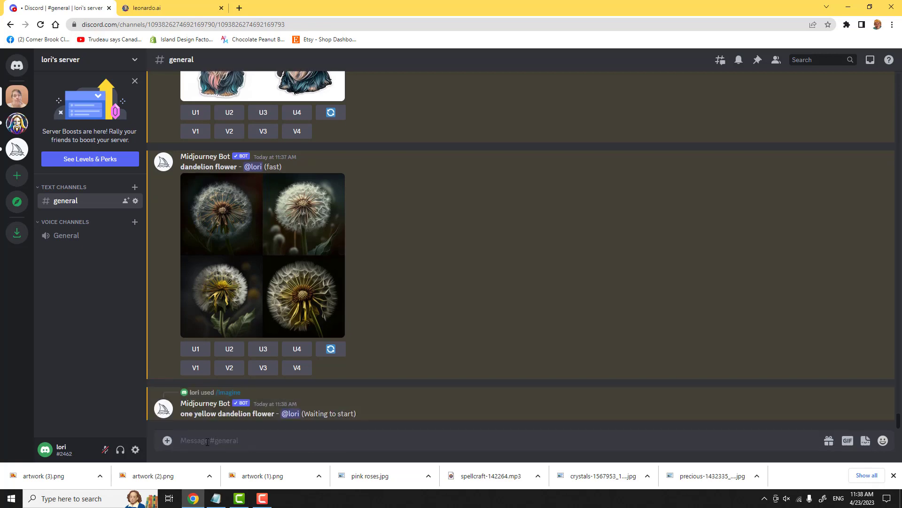
Compare the yellow dandelion images in Leonardo.ai with the Midjourney ones in Discord, viewing the Midjourney grid enlarged.
click(147, 7)
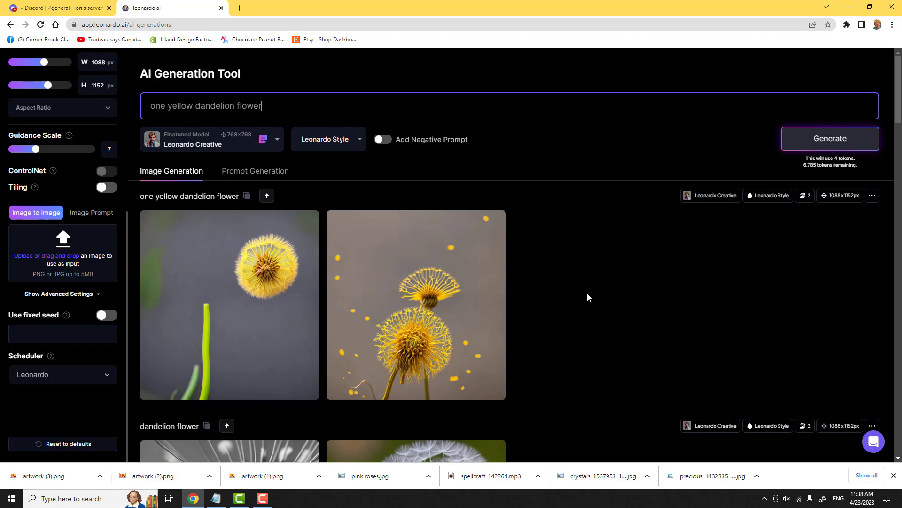
scroll(384, 308, down, 3)
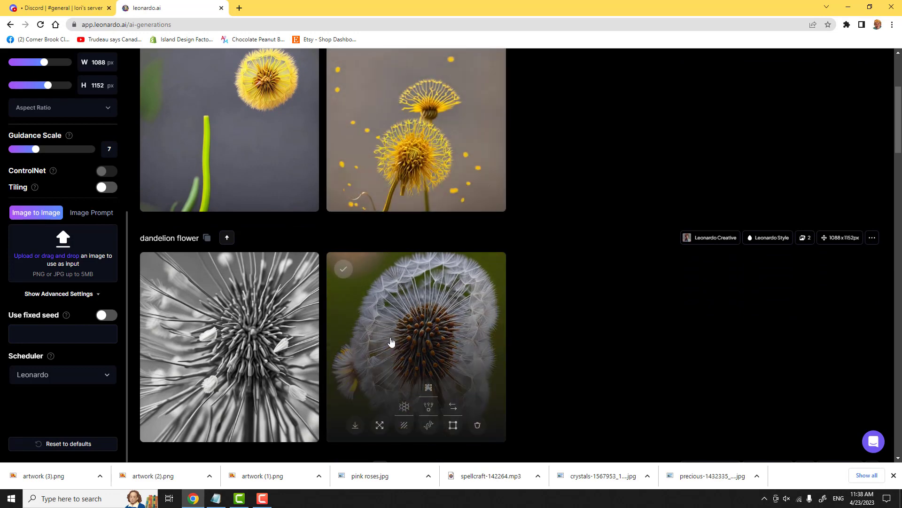
scroll(440, 357, up, 5)
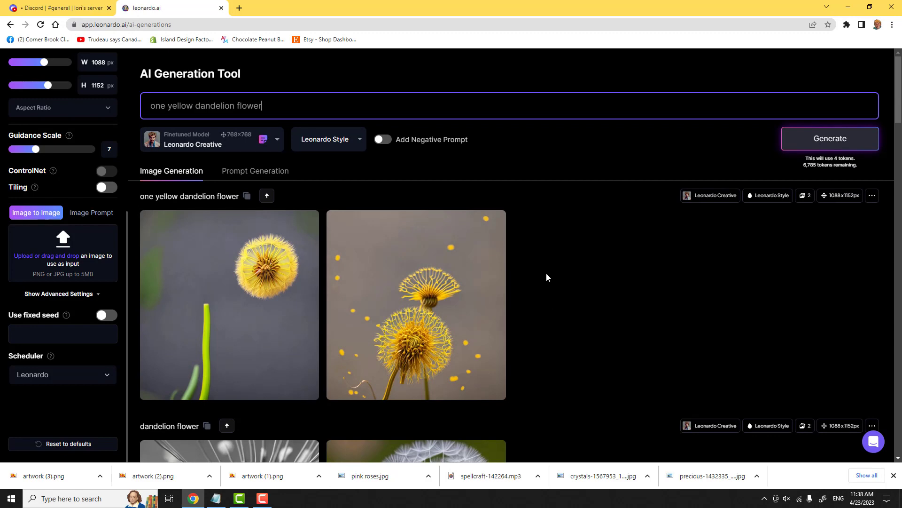
scroll(546, 273, down, 6)
scroll(547, 274, up, 6)
click(71, 10)
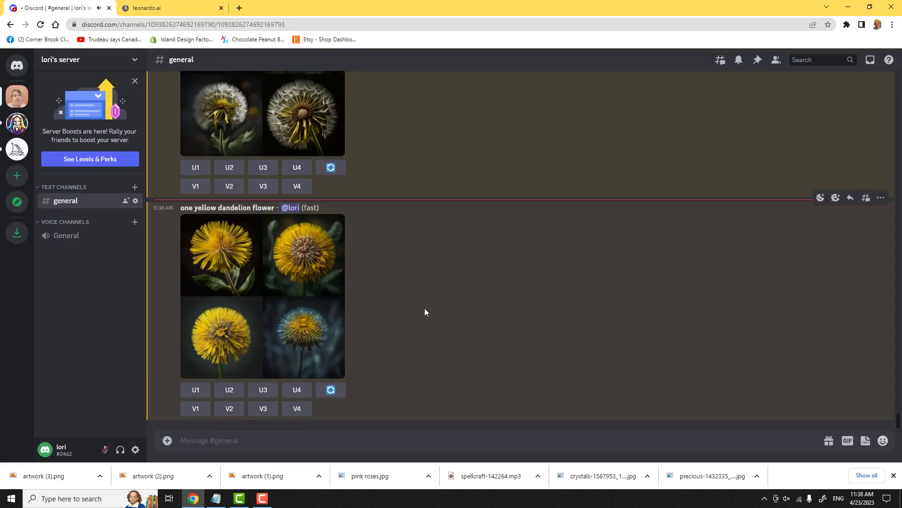
click(227, 348)
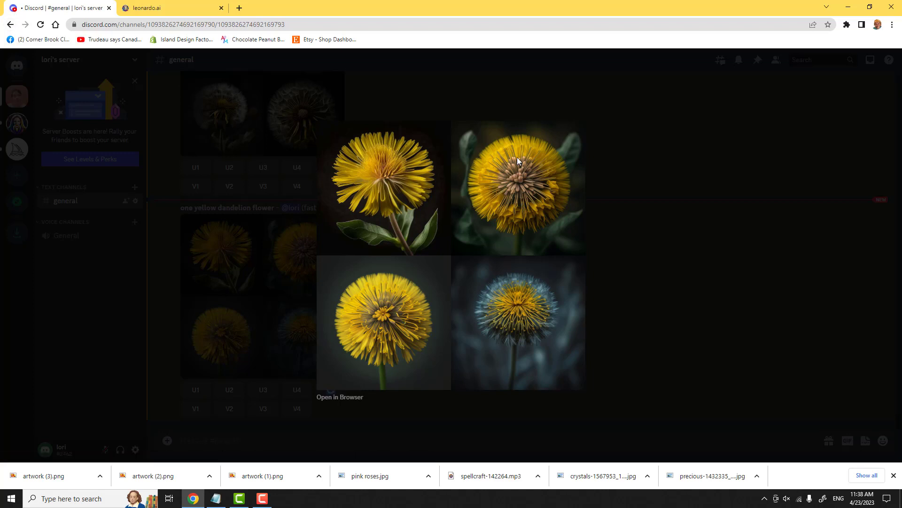
key(Escape)
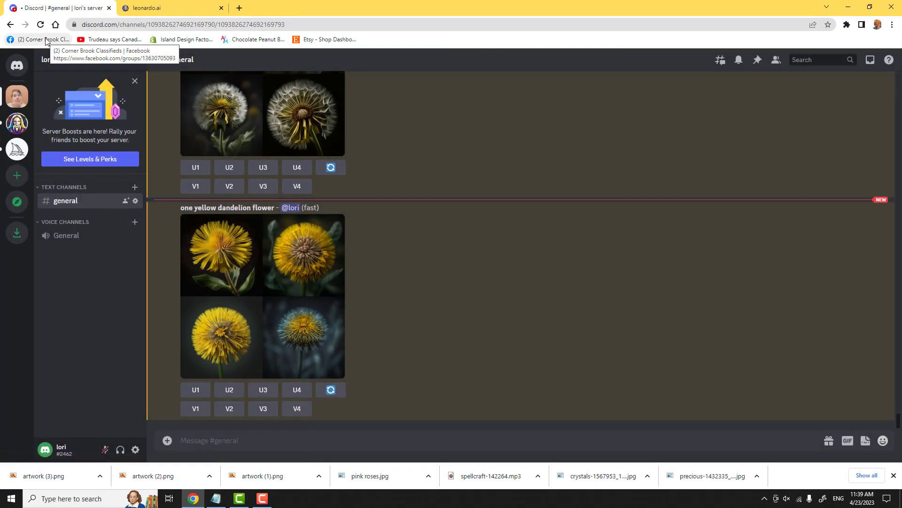
Switch to Notepad and copy the last prompt in the list, the painting of a sunset over a stormy ocean.
click(216, 500)
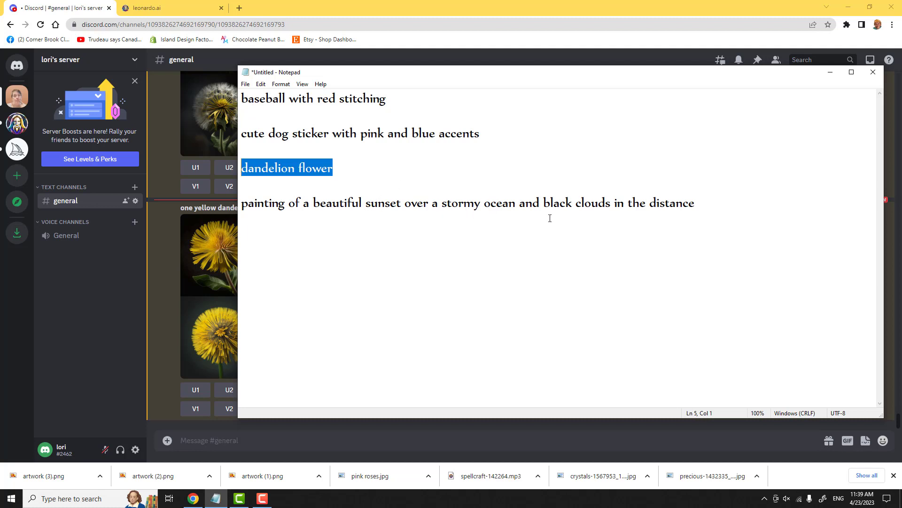
click(696, 203)
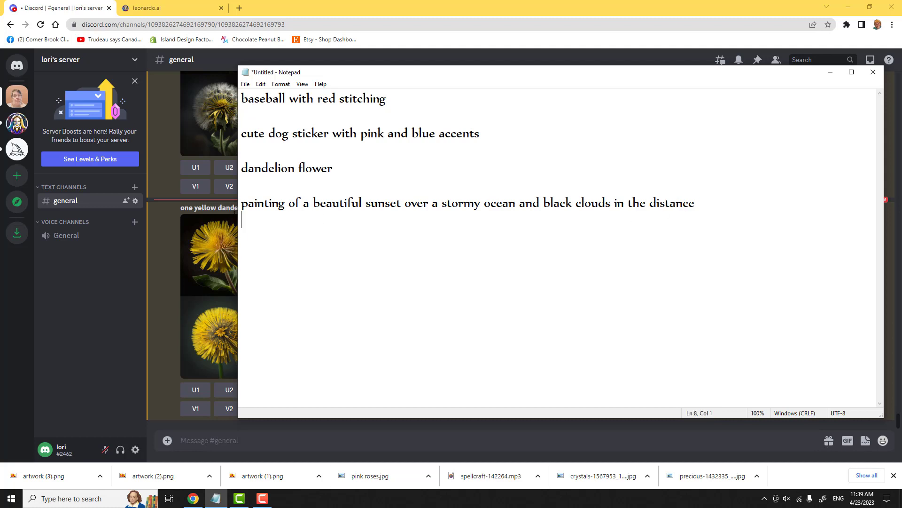
shift+click(242, 203)
key(ctrl+c)
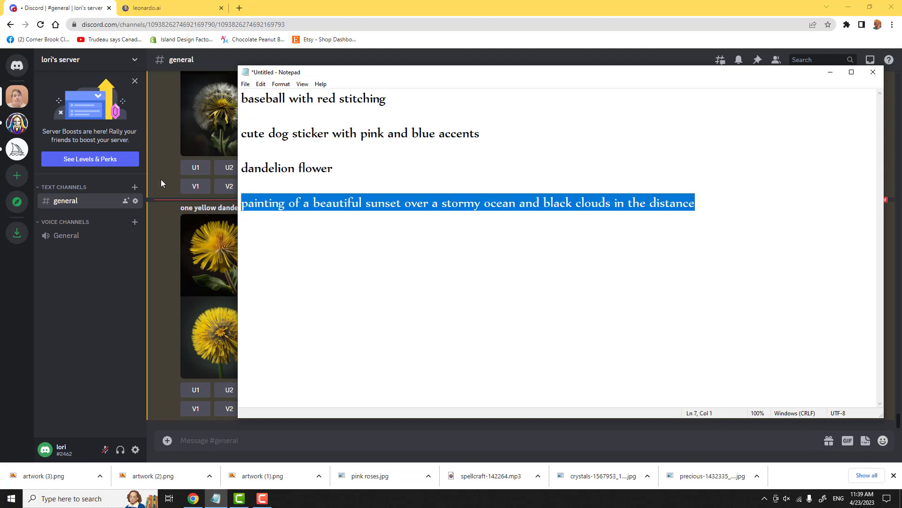
Submit "painting of a beautiful sunset over a stormy ocean and black clouds in the distance" as a Midjourney /imagine prompt in Discord.
click(198, 442)
text(/i)
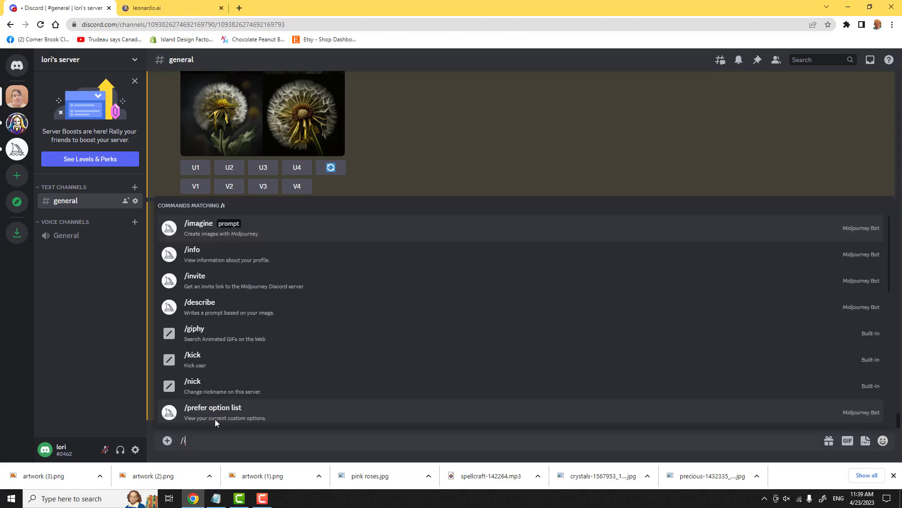
text(magine)
key(Tab)
key(ctrl+v)
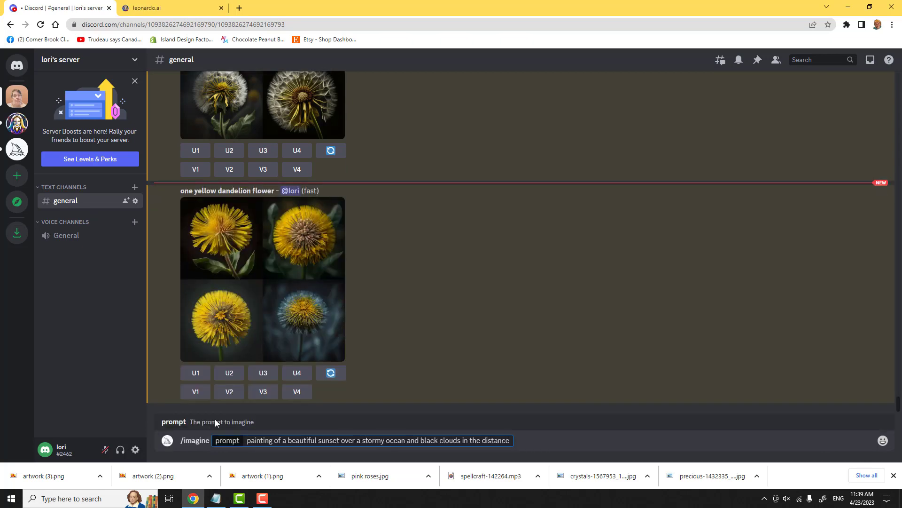
key(Return)
Generate images in Leonardo.ai from "painting of a beautiful sunset over a stormy ocean and black clouds in the distance".
click(185, 14)
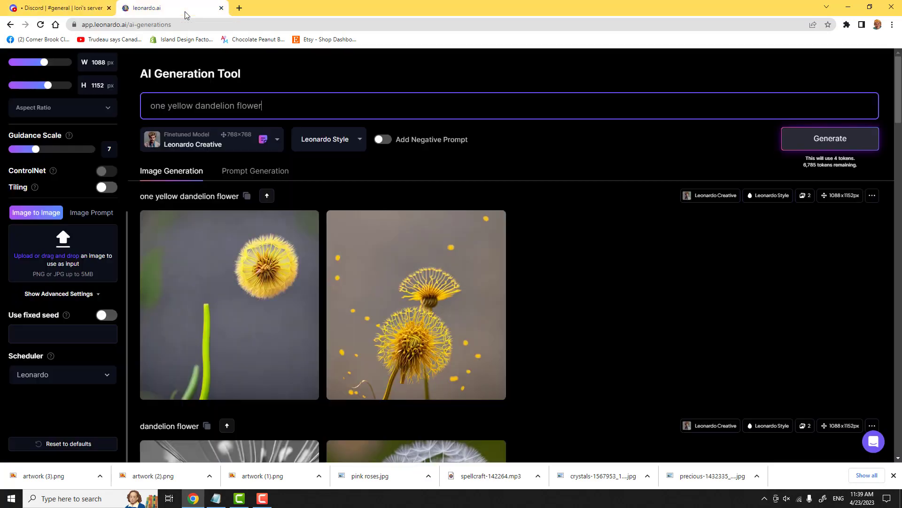
drag(262, 105, 135, 114)
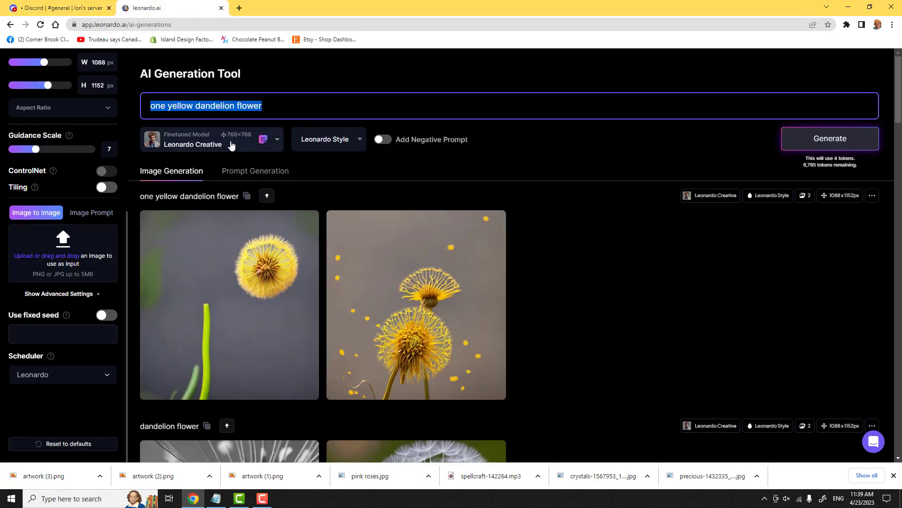
click(277, 141)
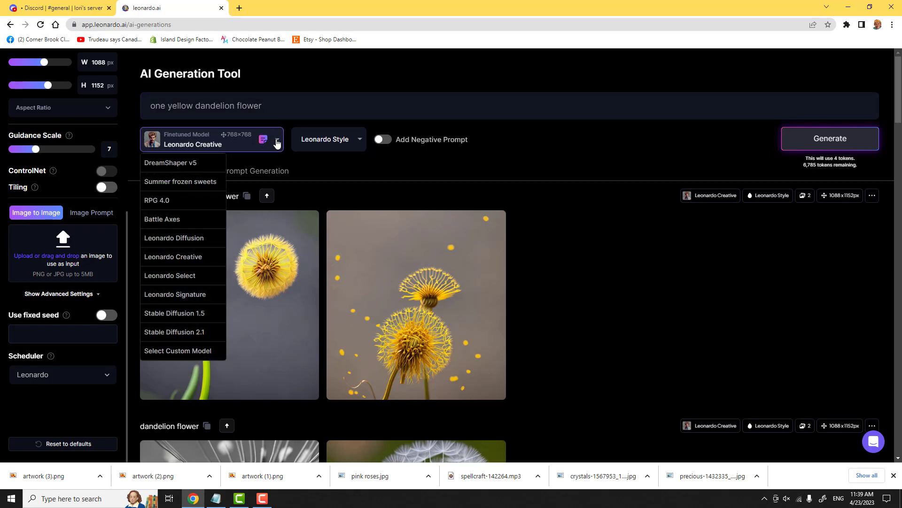
click(277, 141)
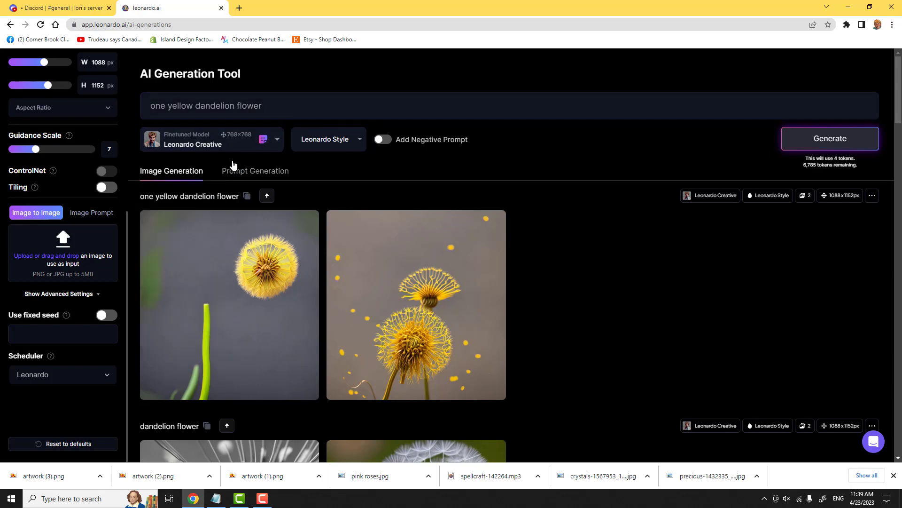
drag(266, 115, 88, 105)
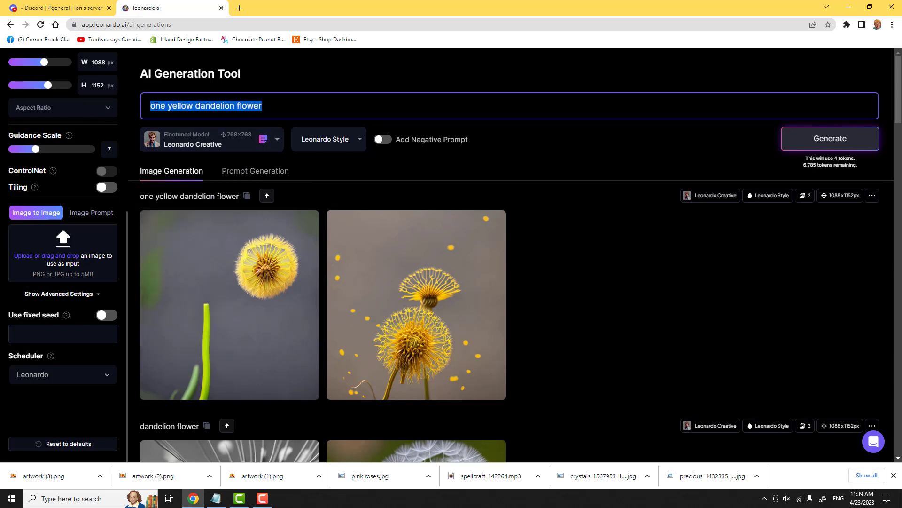
key(ctrl+v)
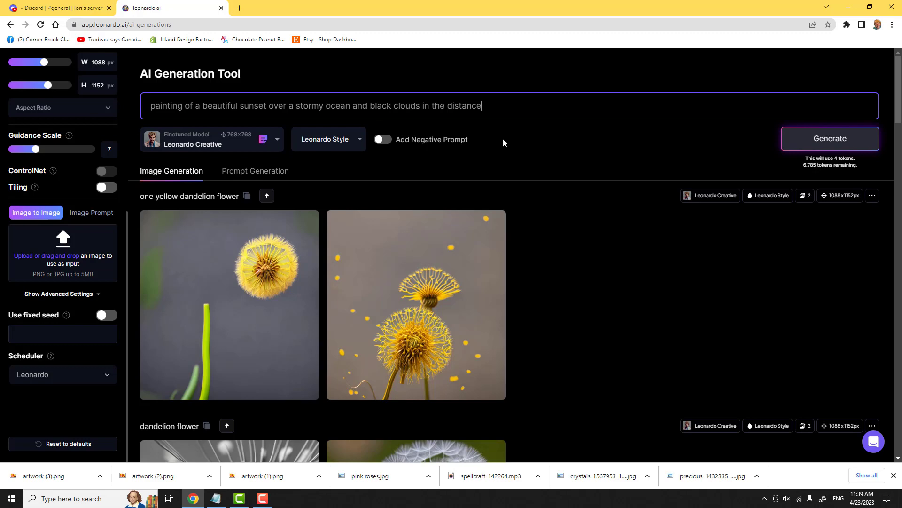
click(828, 142)
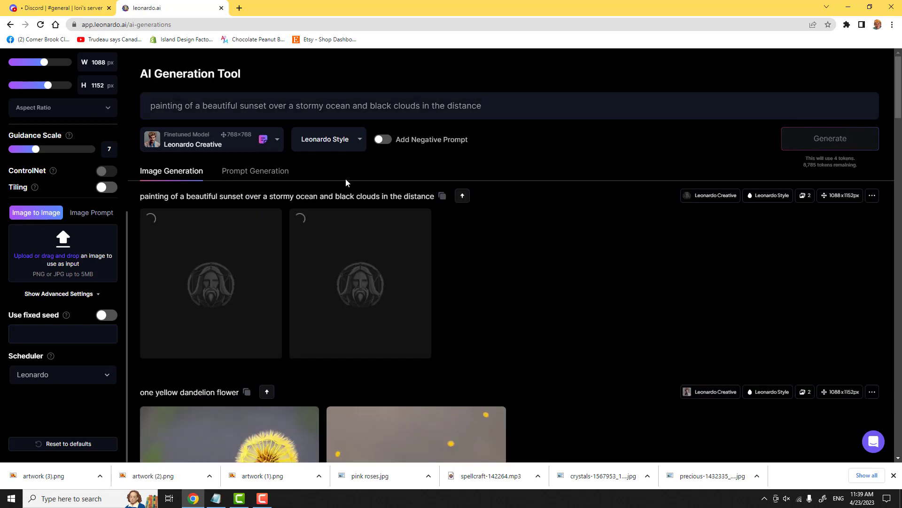
Check Midjourney's progress on the sunset prompt in Discord and examine the sunset paintings in Leonardo.ai.
click(62, 10)
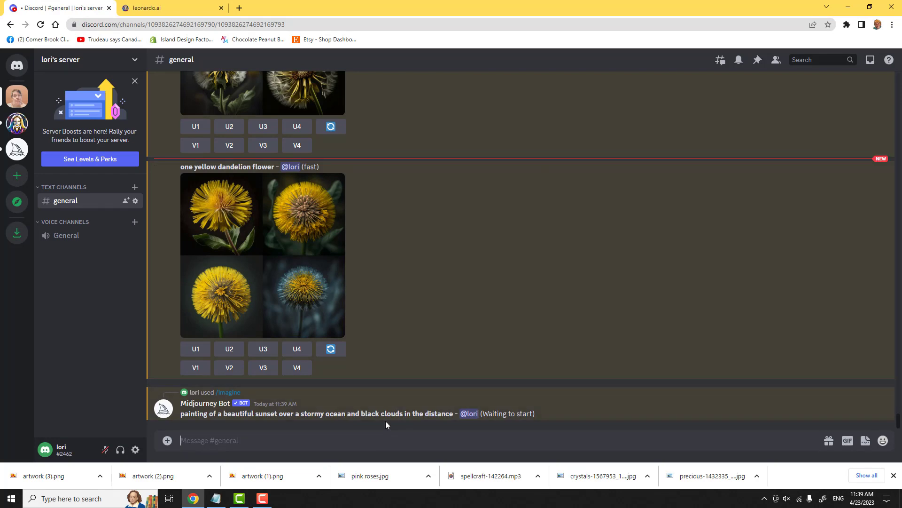
click(159, 11)
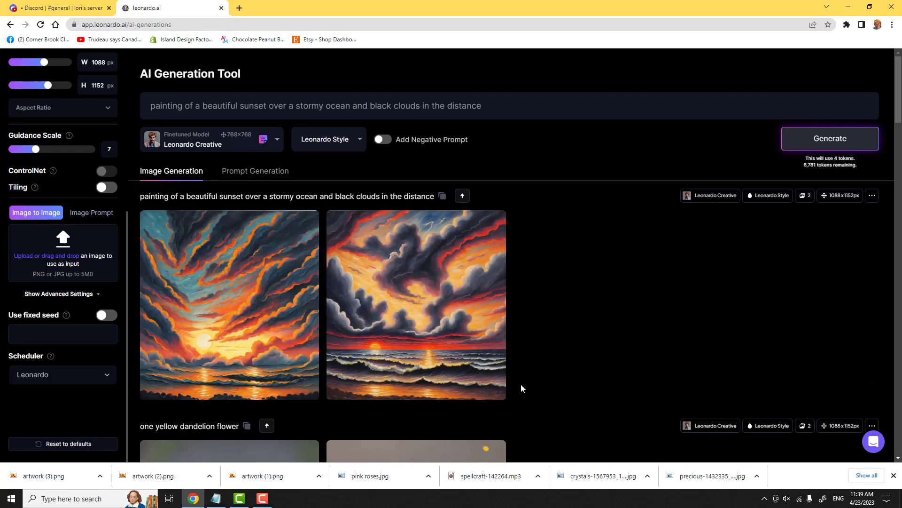
scroll(534, 371, down, 1)
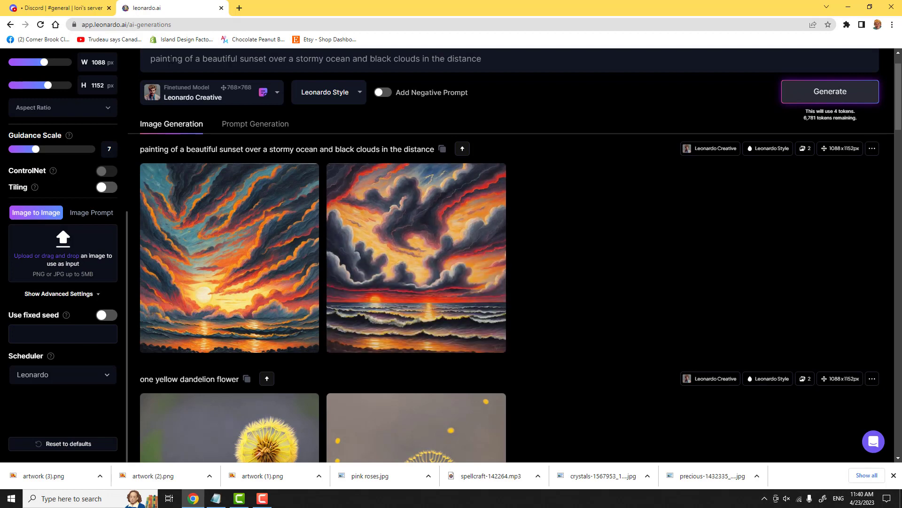
click(74, 12)
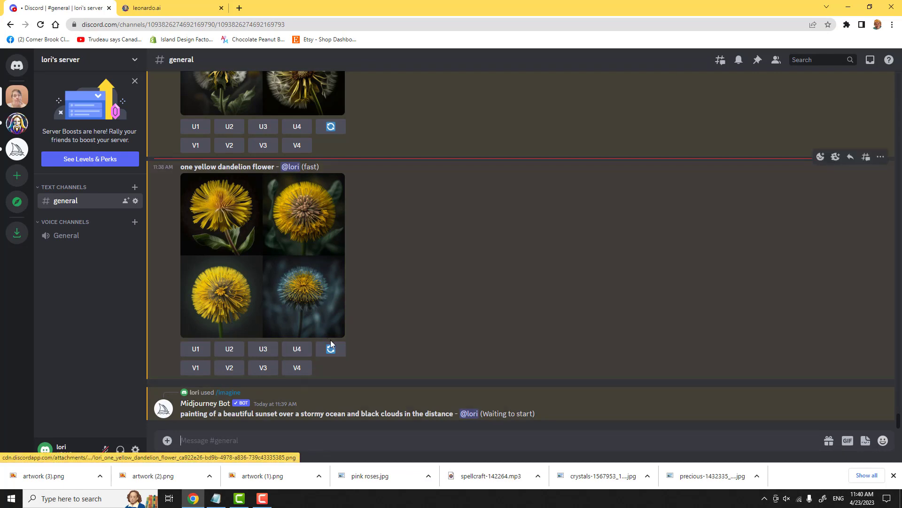
click(167, 9)
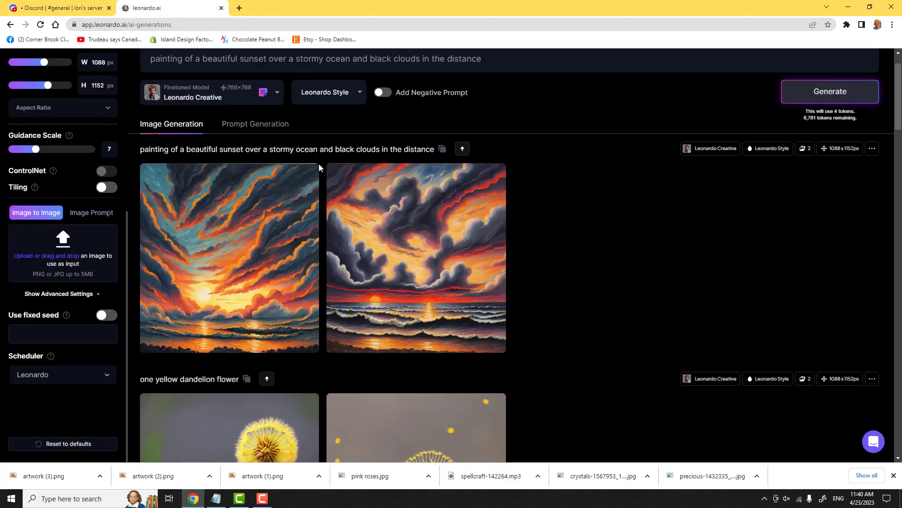
Set the aspect ratio for Leonardo.ai image generation to 16:9.
scroll(240, 201, up, 1)
scroll(239, 201, down, 3)
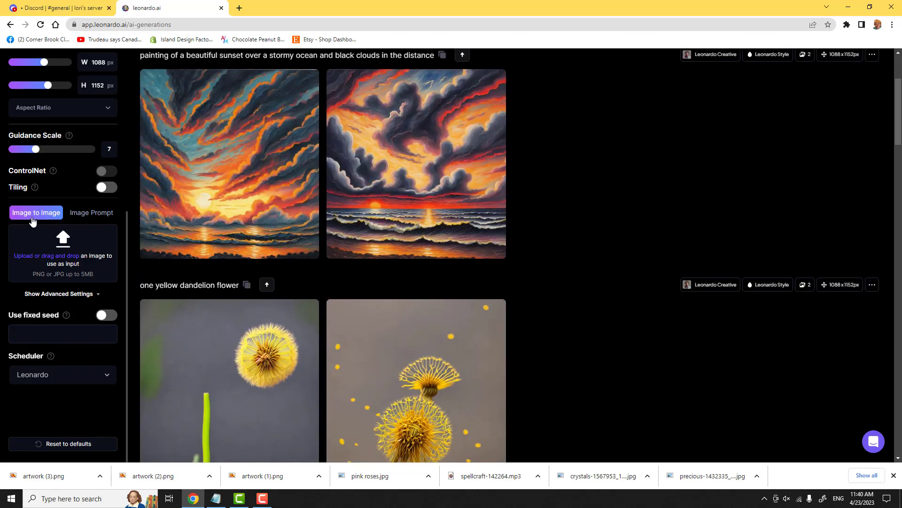
scroll(88, 235, up, 5)
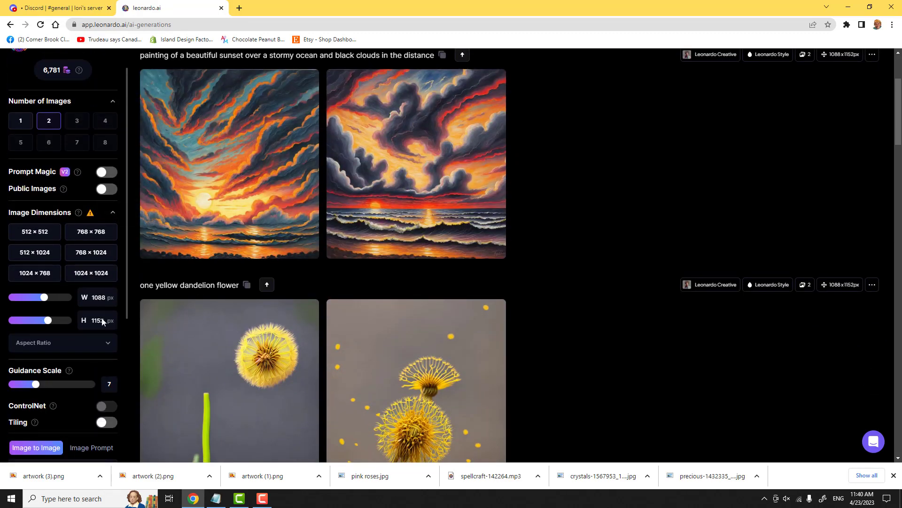
click(109, 344)
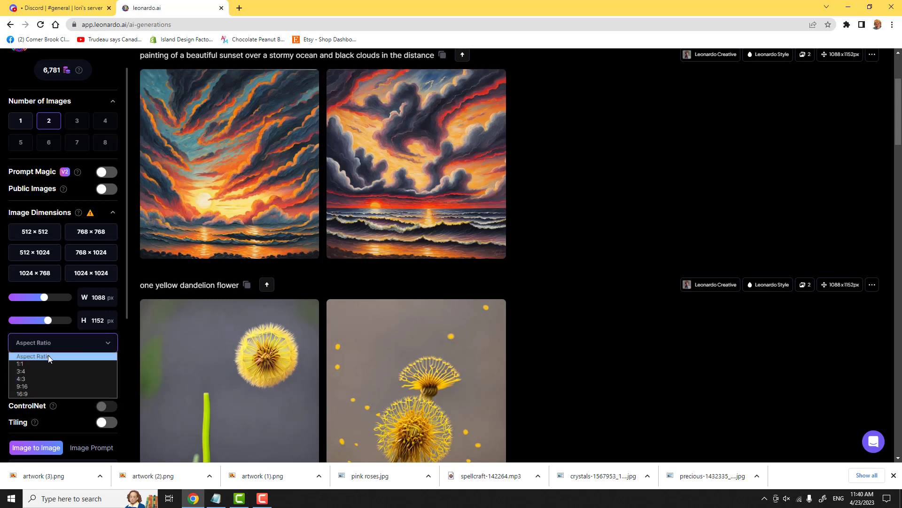
click(33, 395)
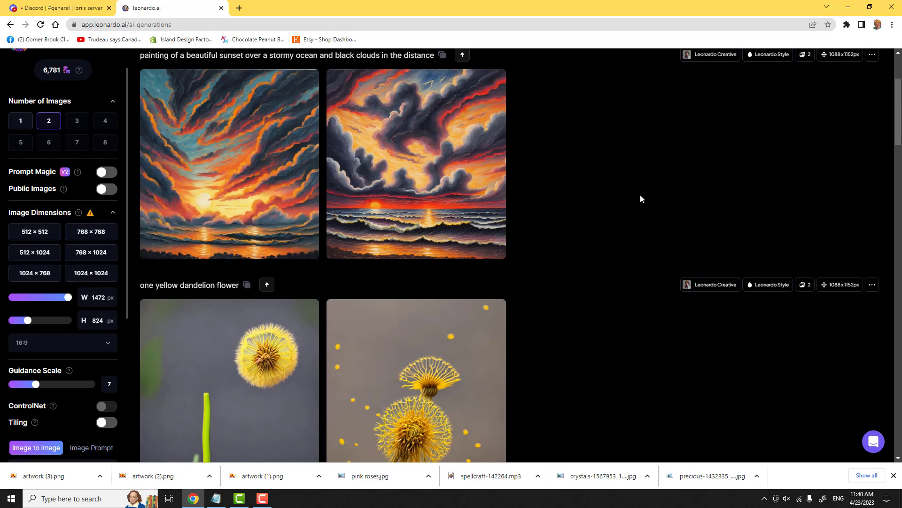
Change the prompt to "painting of a beautiful pink sunset over a stormy ocean and purple clouds in the distance" and generate the images.
scroll(641, 198, up, 3)
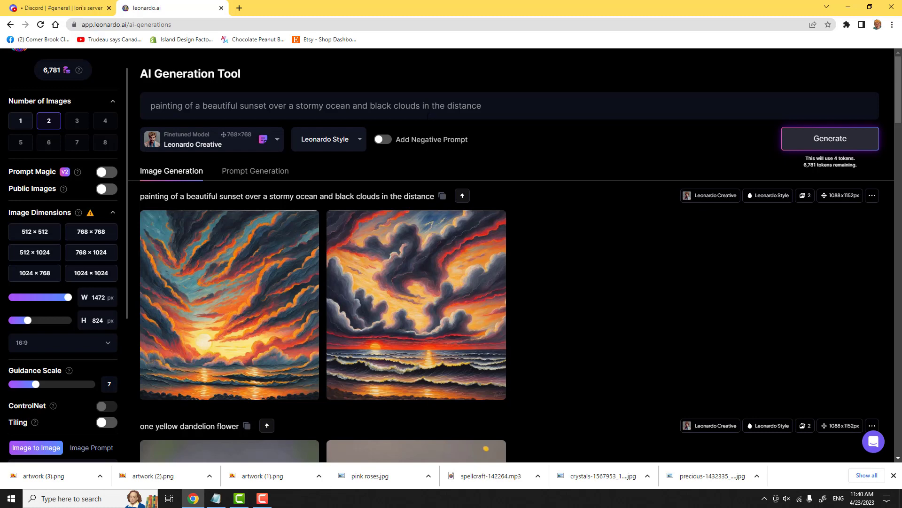
click(241, 106)
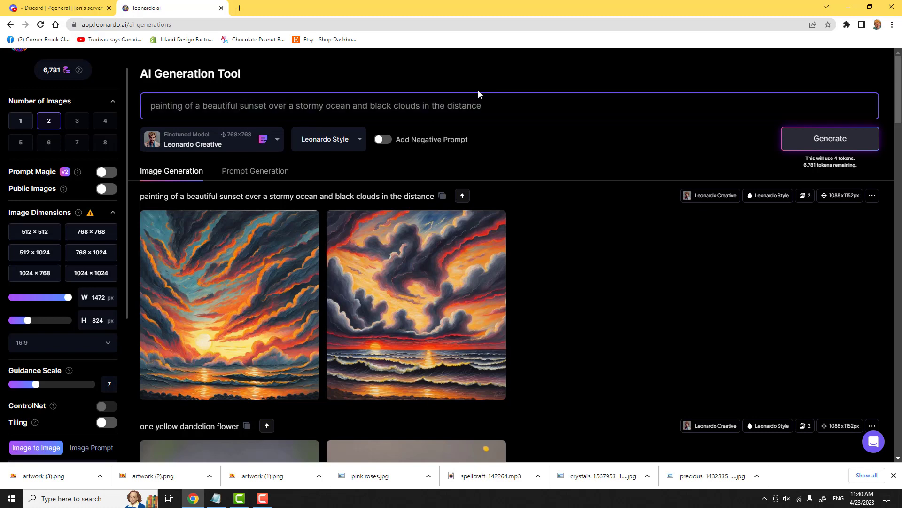
text(pink)
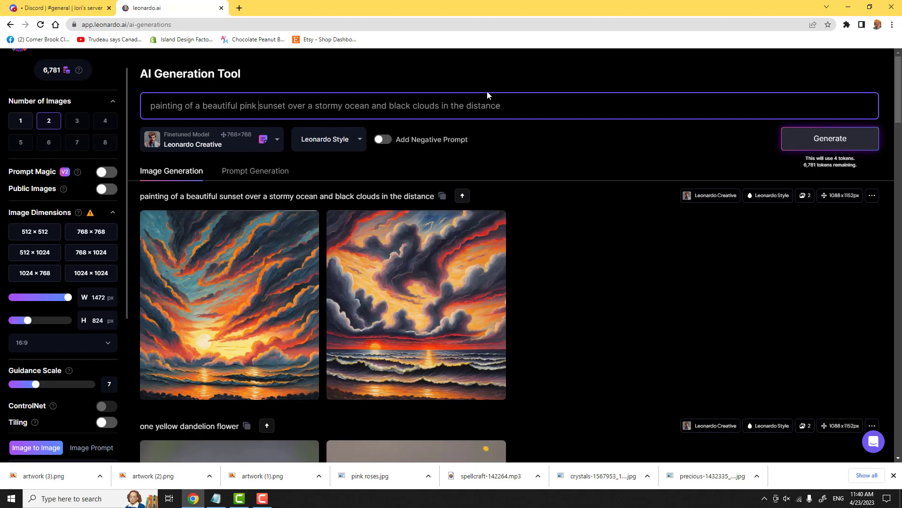
drag(389, 106, 410, 107)
text(purple)
key(Return)
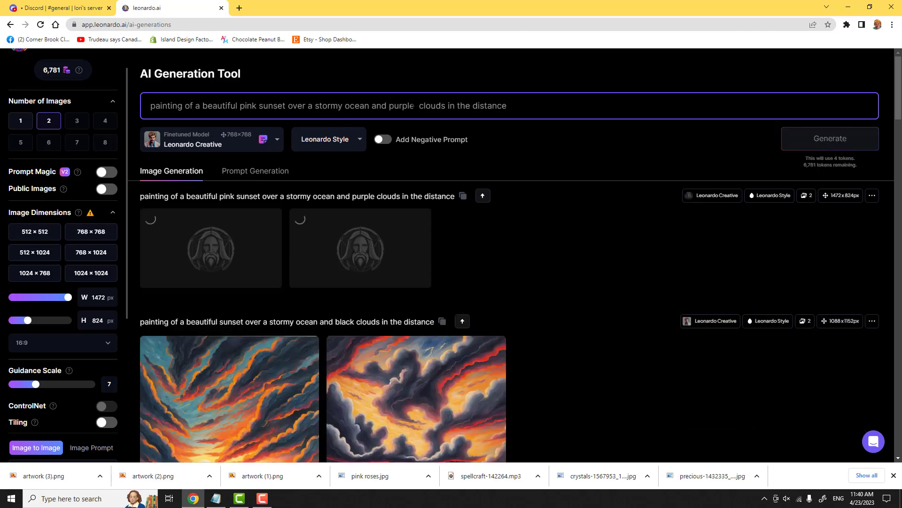
Check Midjourney's progress in Discord, and view the second pink sunset painting enlarged in Leonardo.ai.
click(92, 9)
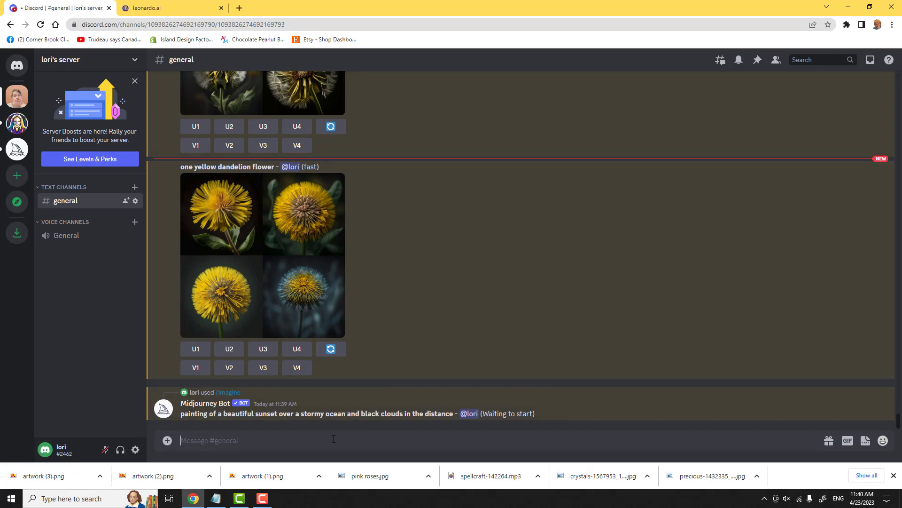
click(167, 12)
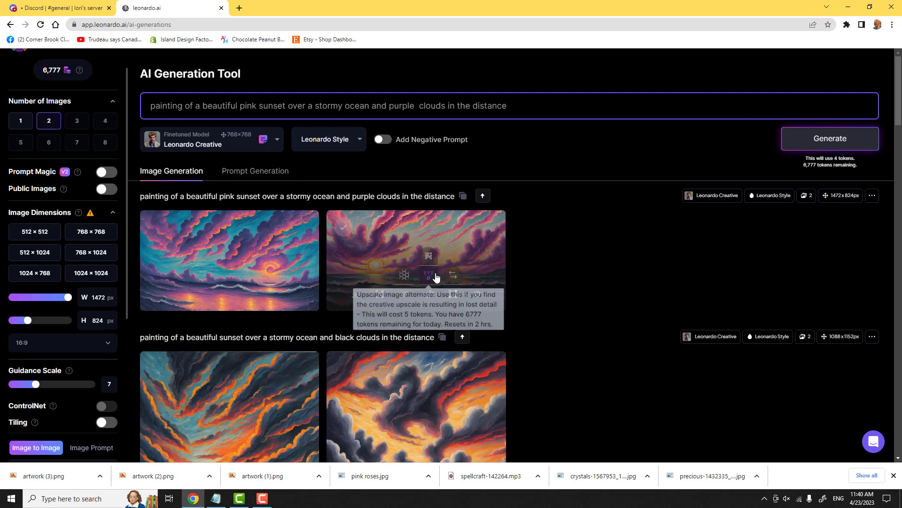
click(411, 254)
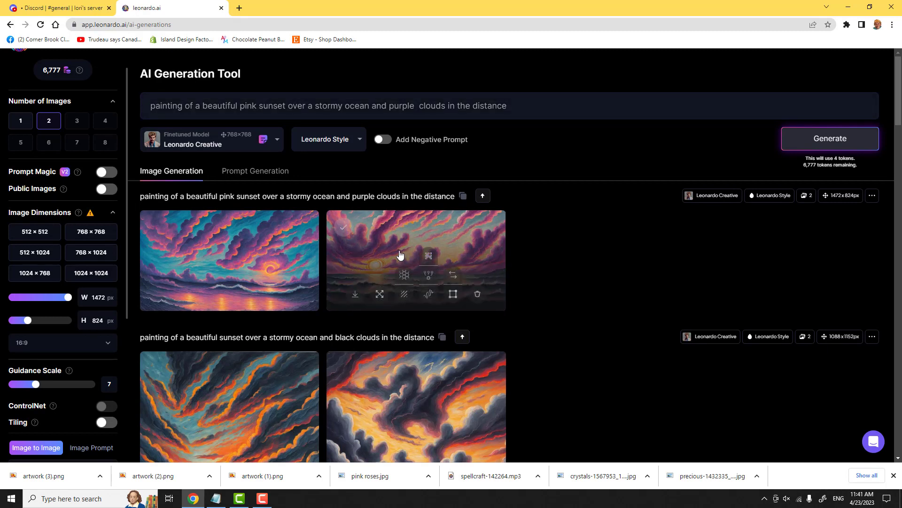
double_click(401, 255)
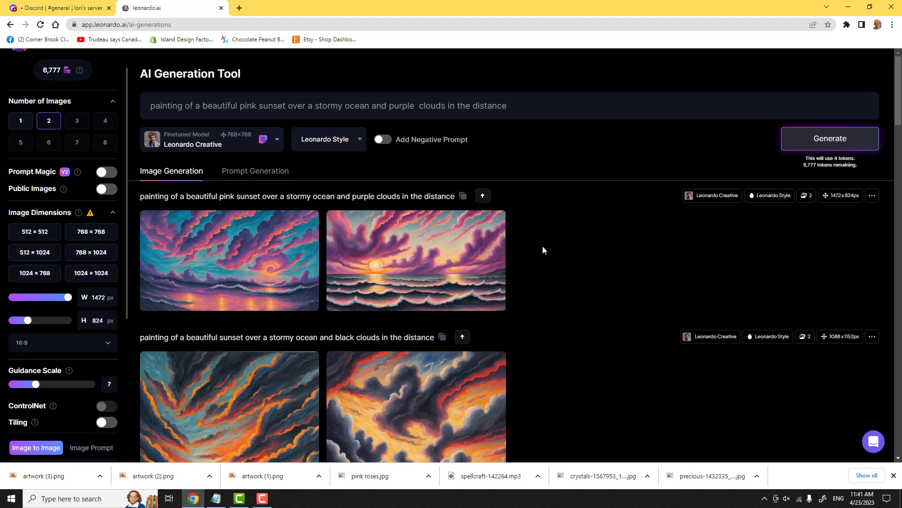
click(463, 236)
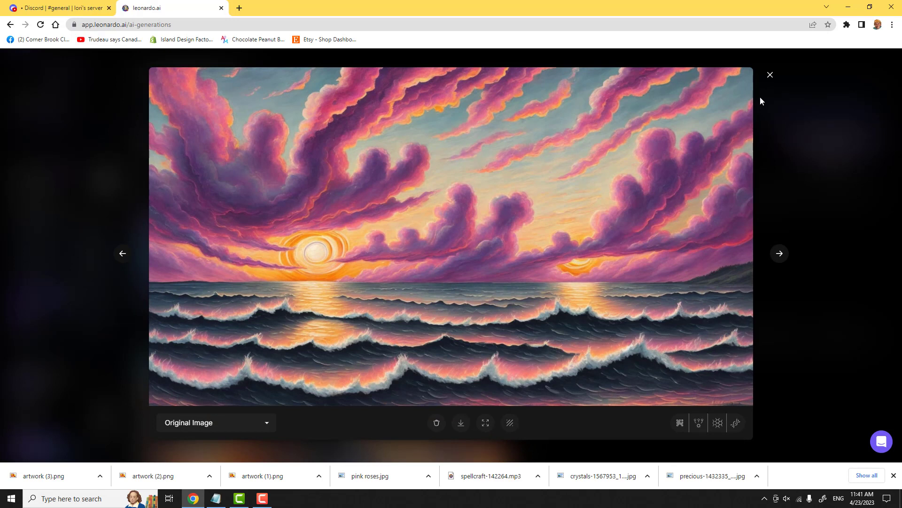
click(770, 76)
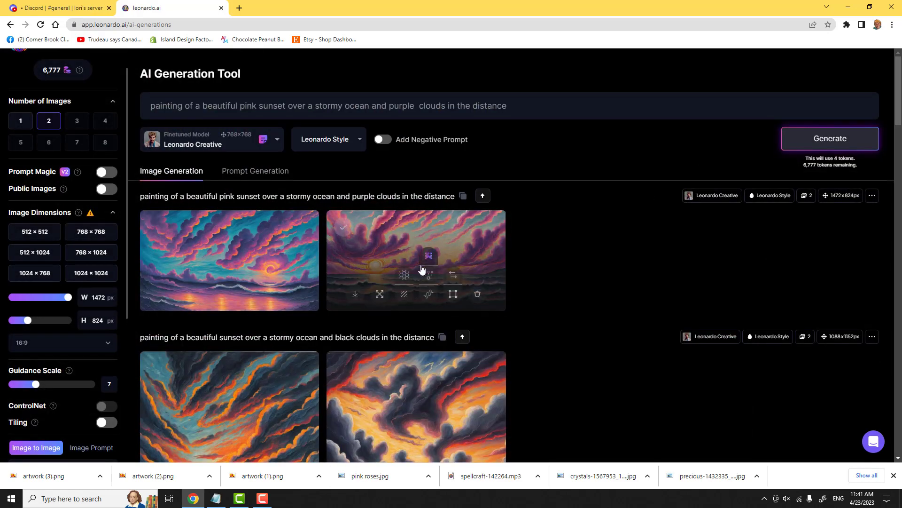
Open the AI Canvas editor and bring up the previous generations to choose an input image.
scroll(61, 308, down, 5)
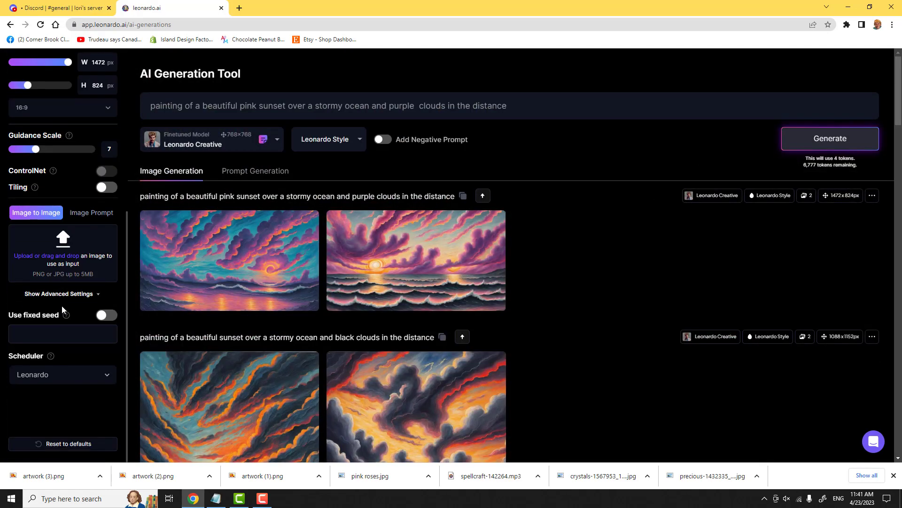
scroll(61, 306, up, 4)
scroll(63, 297, up, 3)
click(105, 81)
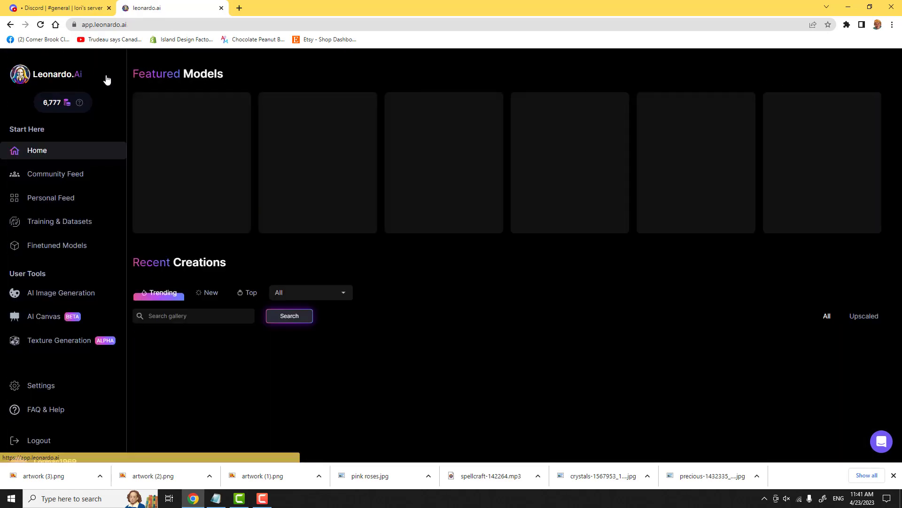
click(19, 317)
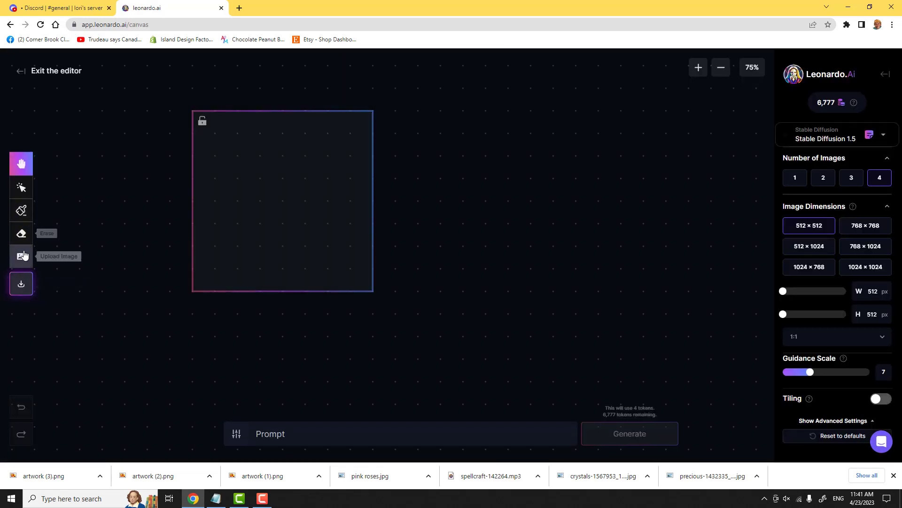
mouse_move(25, 259)
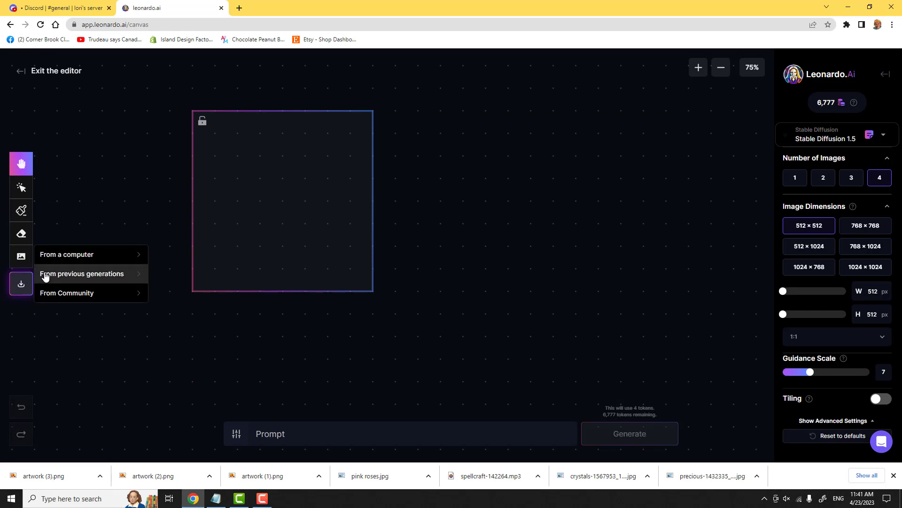
click(45, 275)
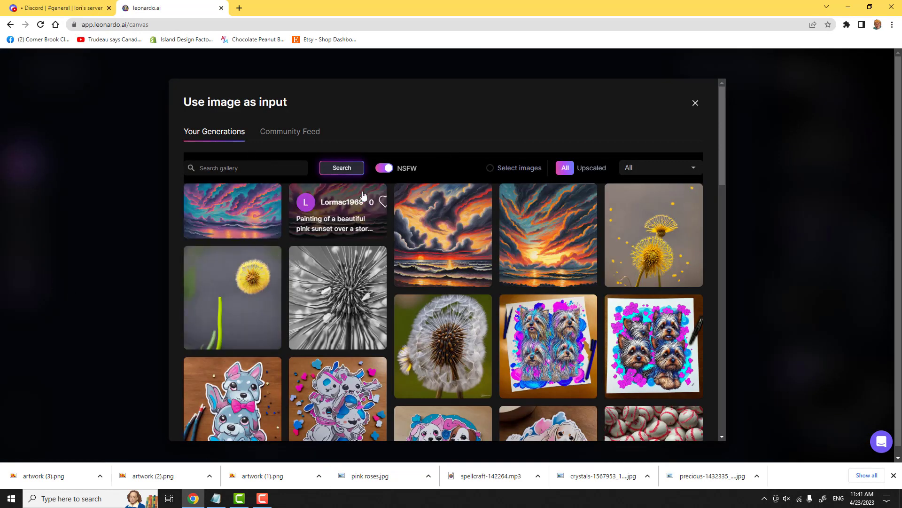
Examine the details of the second pink sunset painting and the neighbouring black-cloud sunset for a way to use them as input.
click(350, 199)
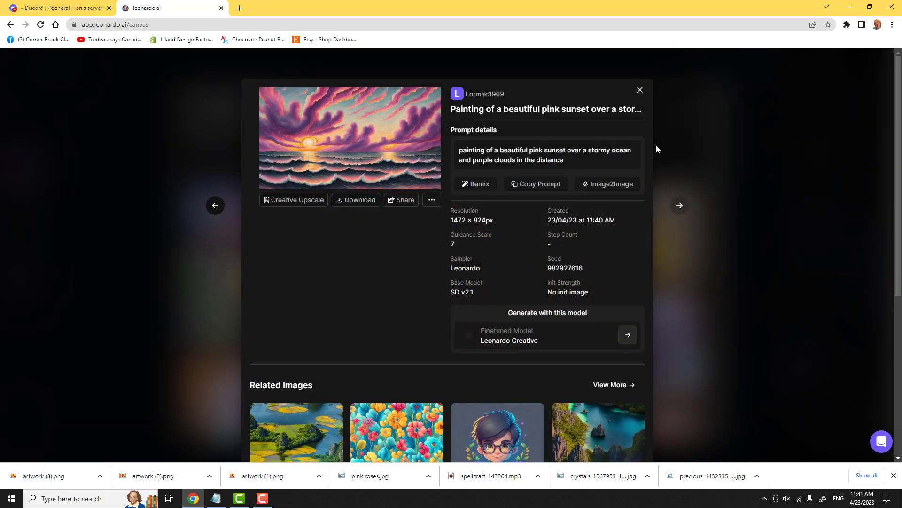
click(640, 91)
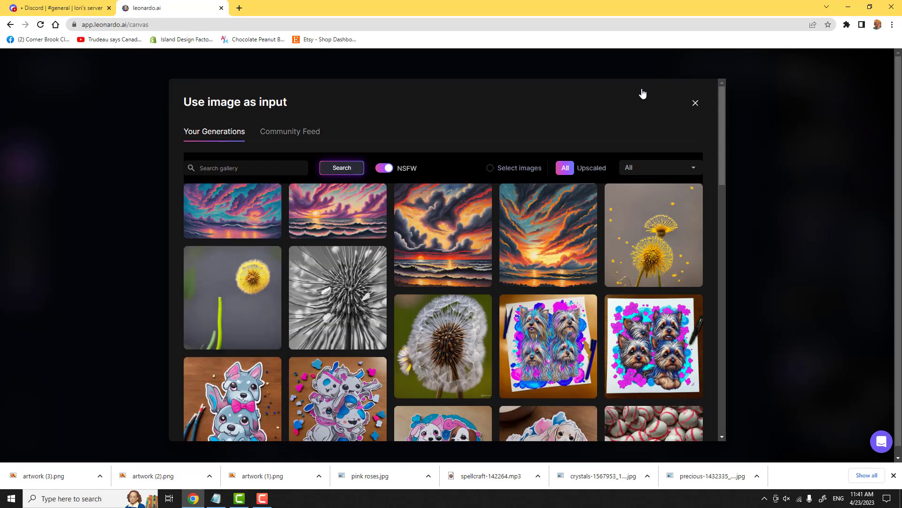
click(333, 197)
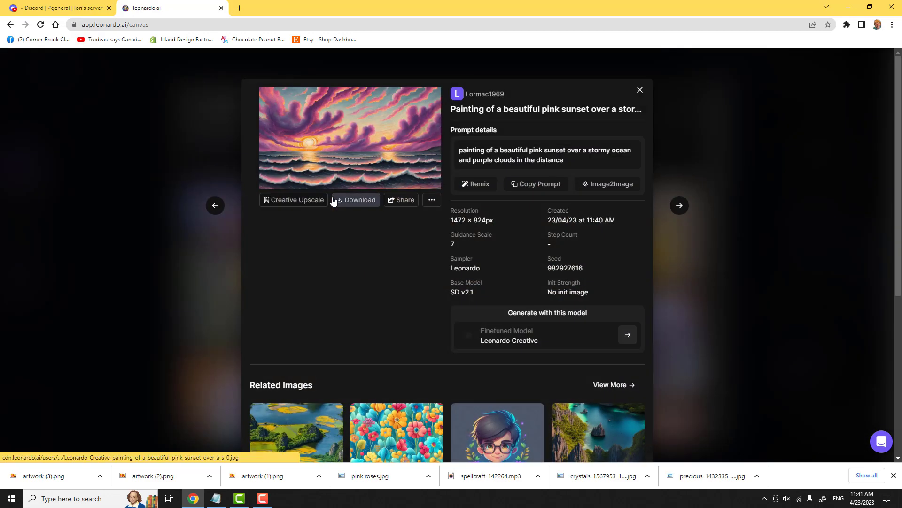
click(676, 207)
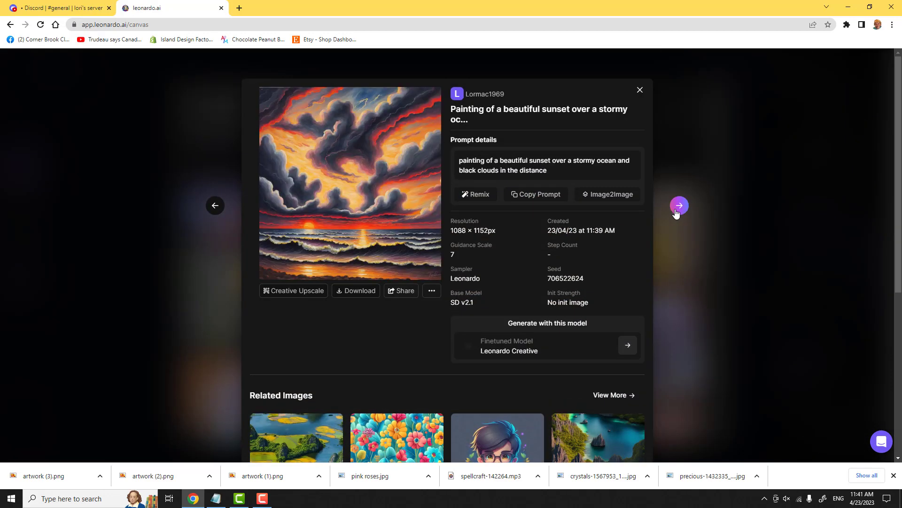
click(217, 207)
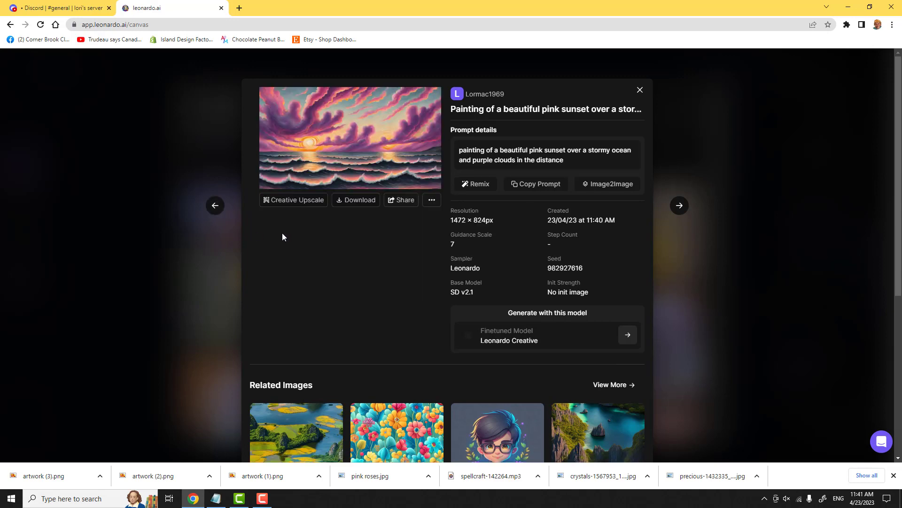
scroll(285, 237, down, 1)
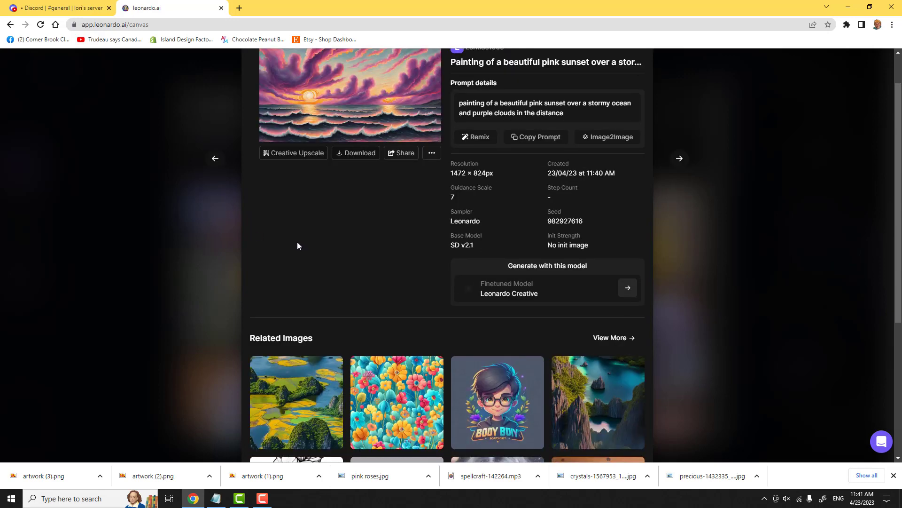
scroll(297, 243, up, 1)
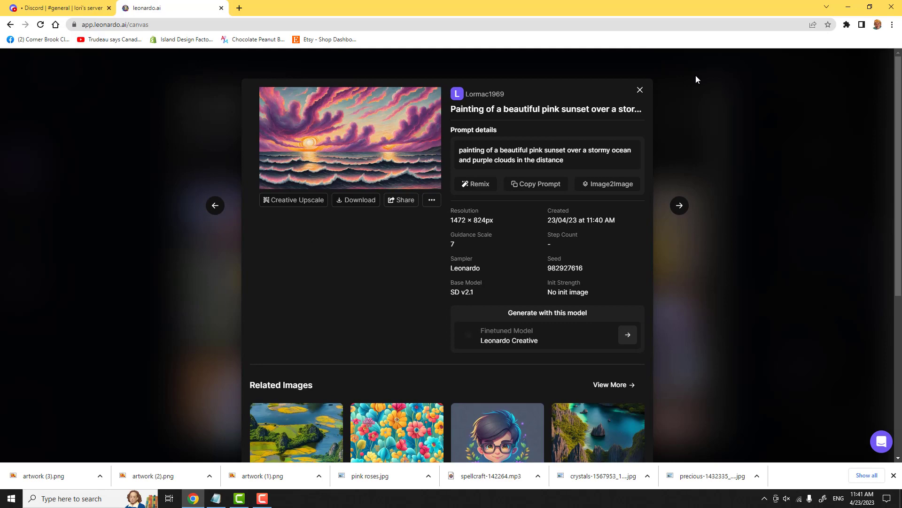
click(640, 91)
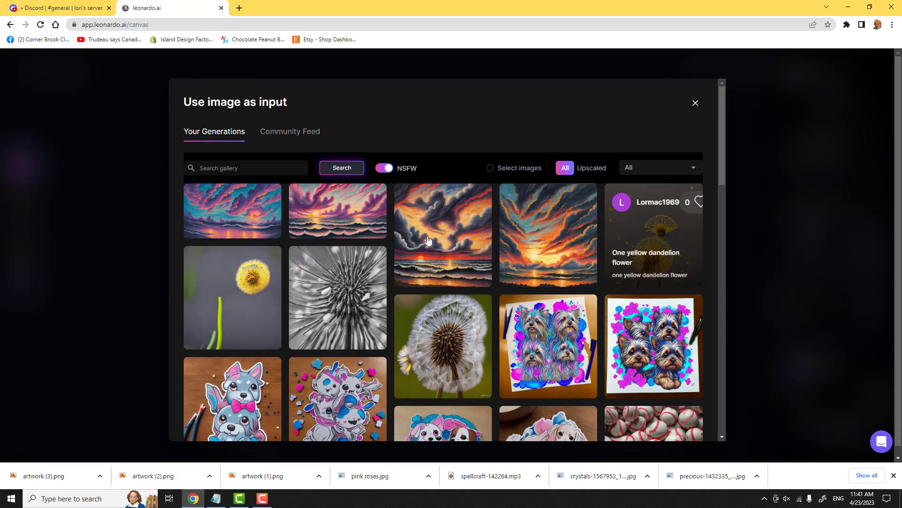
Load the second pink sunset painting into the canvas with Edit in canvas and leave the image selection.
click(322, 200)
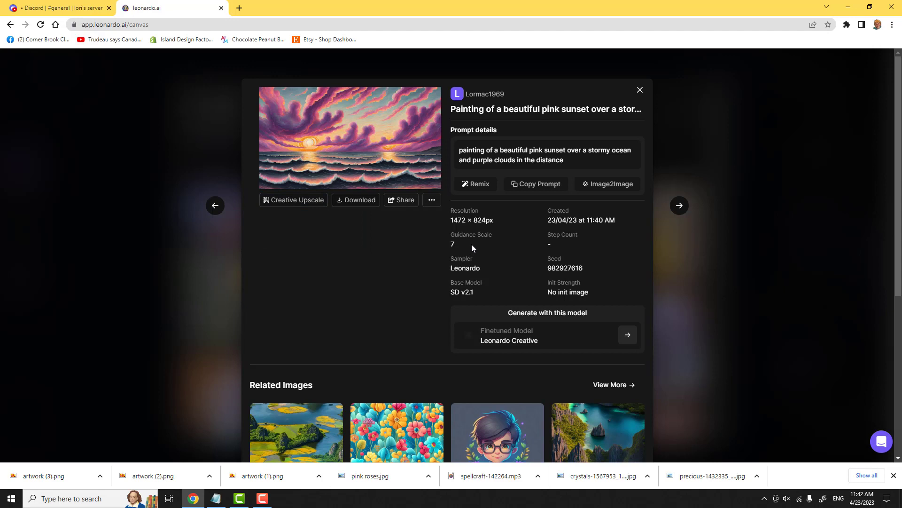
click(432, 200)
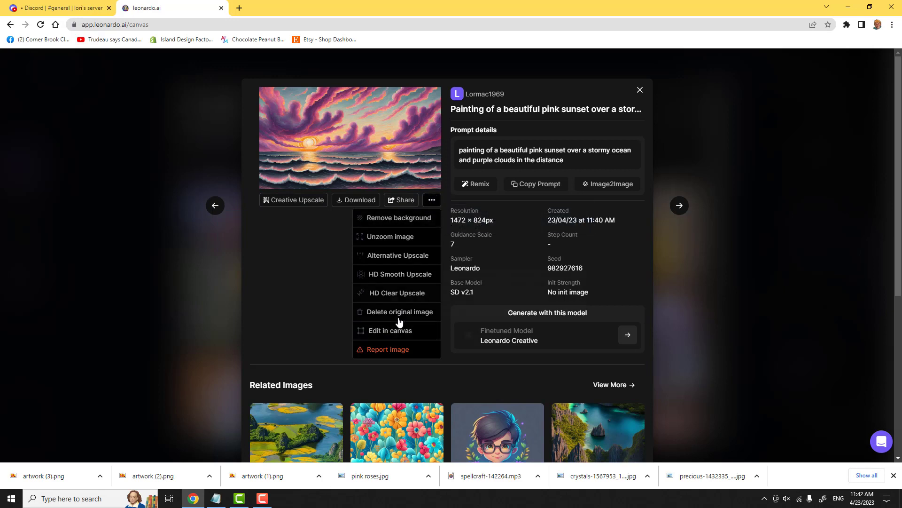
click(387, 331)
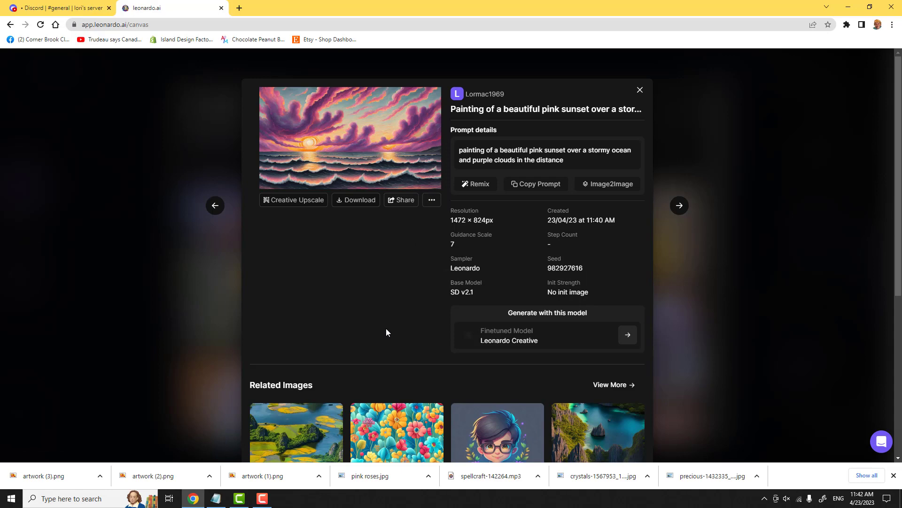
click(639, 90)
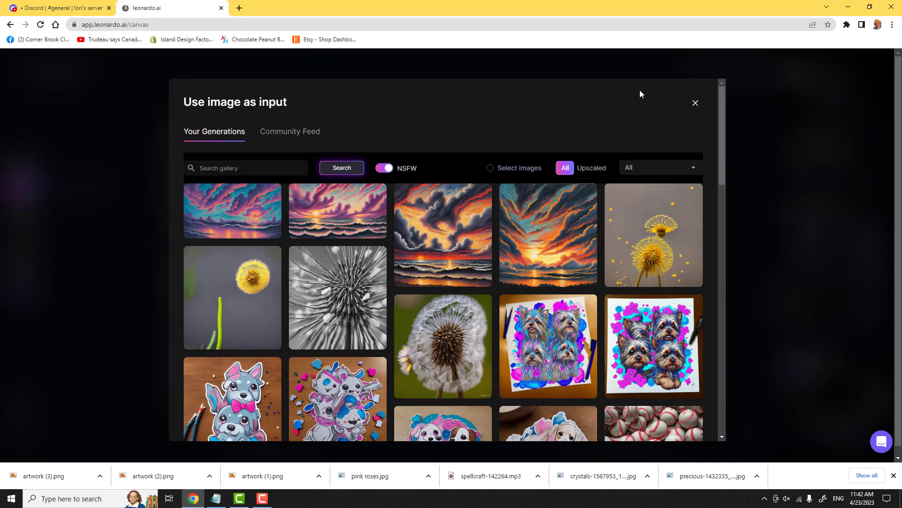
click(695, 103)
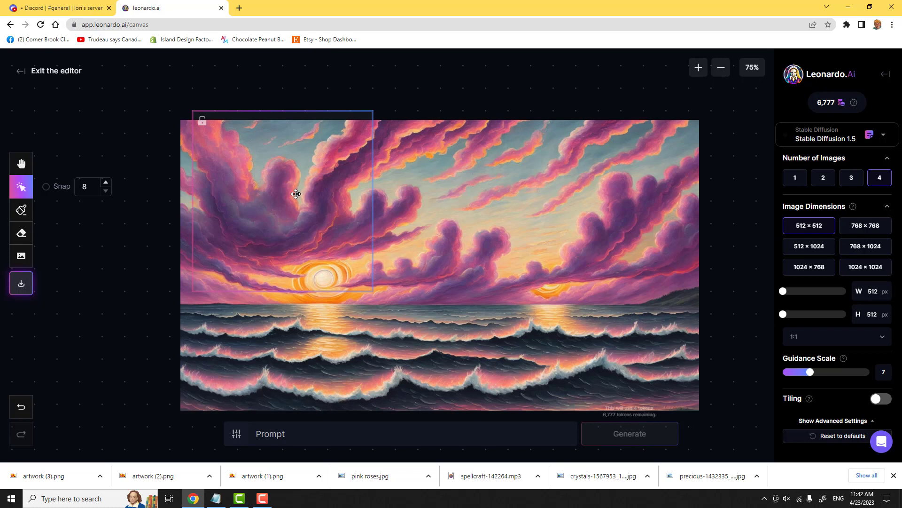
Place the generation frame over the smaller sun on the horizon and enter the prompt "water and clouds".
drag(300, 189, 565, 258)
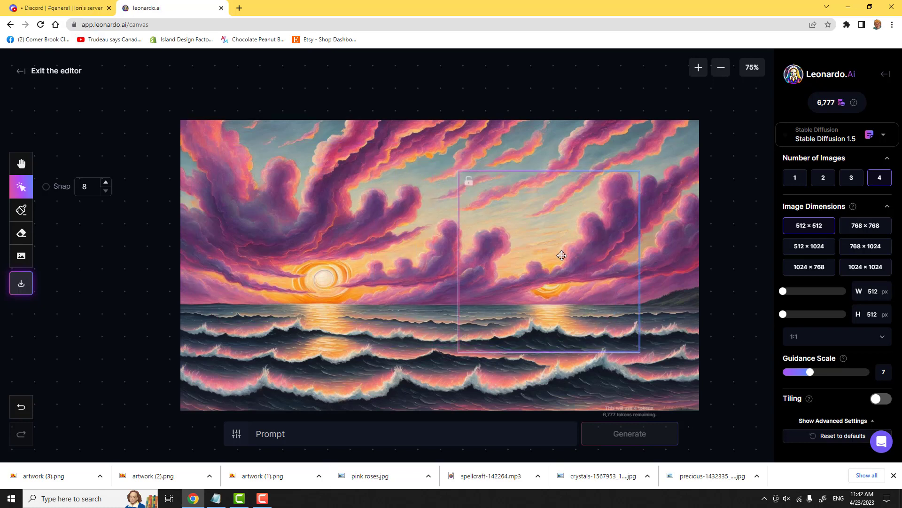
click(285, 437)
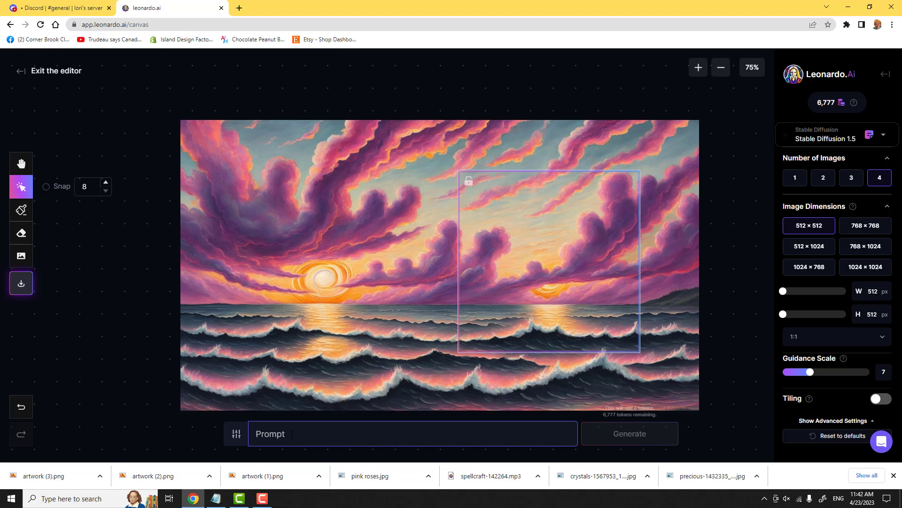
text(water and clouds)
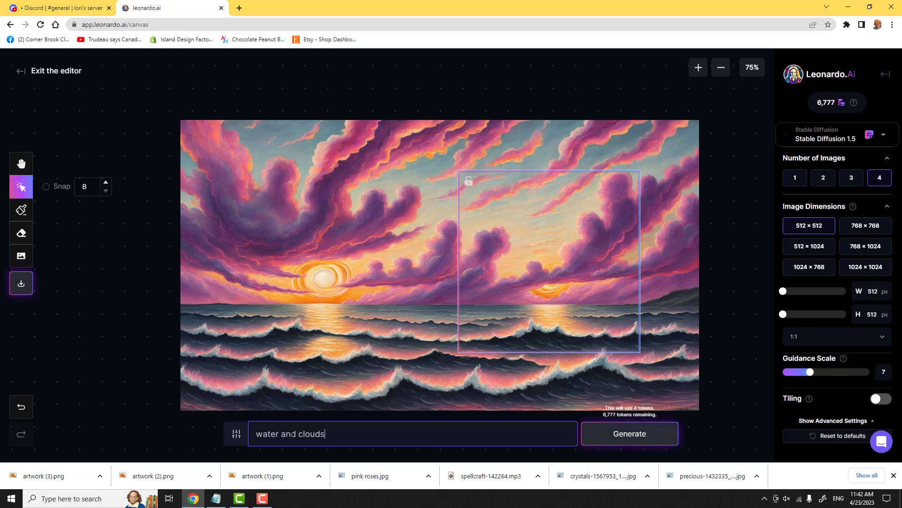
drag(551, 265, 563, 281)
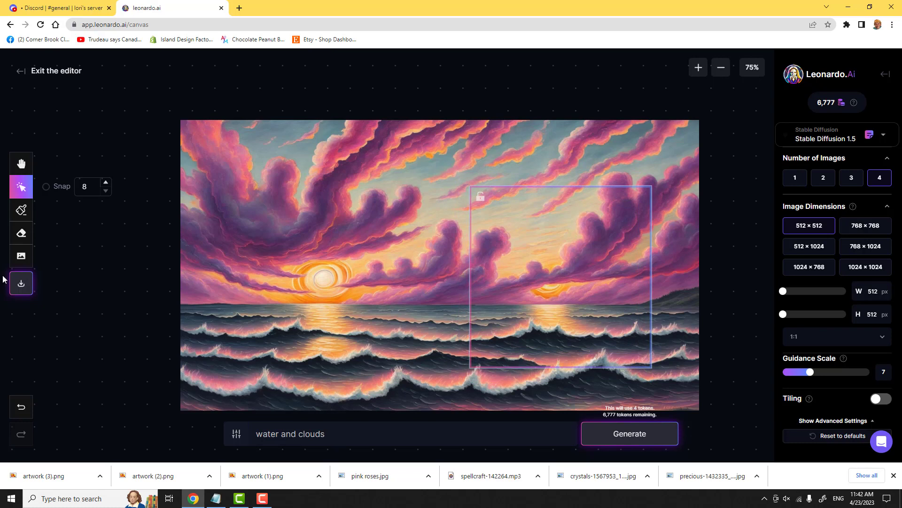
Mask the smaller sun with an enlarged brush and generate the replacement fill.
click(21, 210)
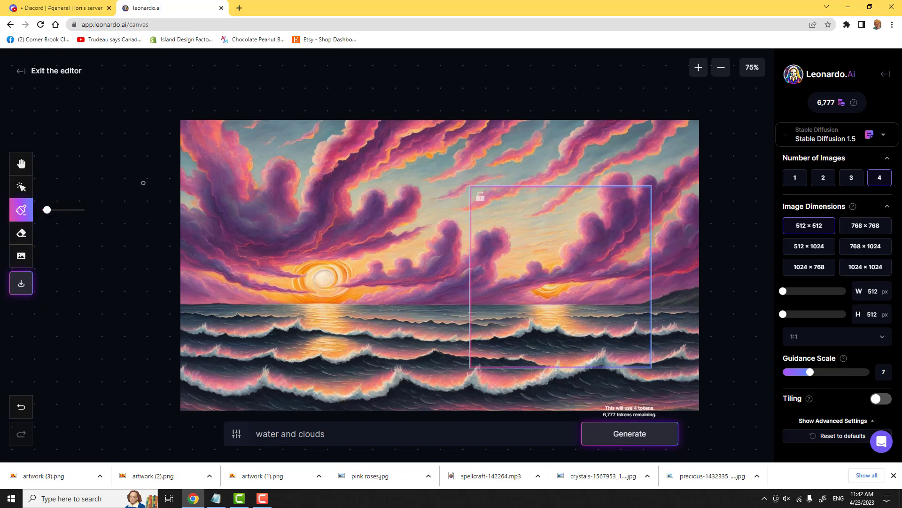
drag(47, 210, 63, 209)
drag(584, 281, 539, 294)
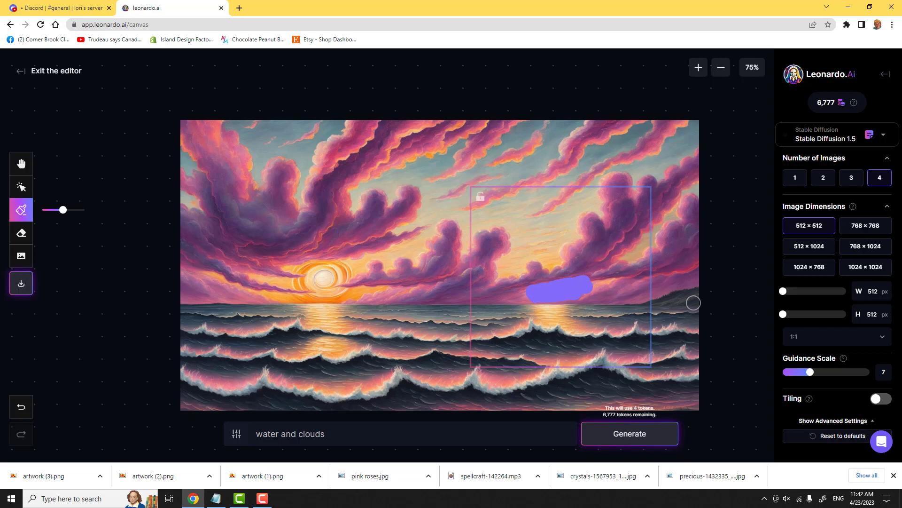
click(621, 437)
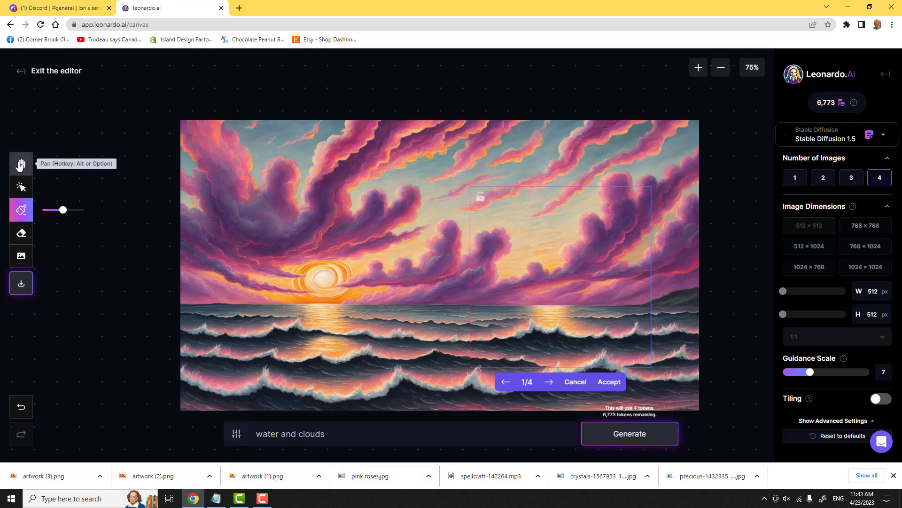
Inspect the first fill result, leave the canvas editor without saving, and open AI Image Generation.
click(21, 164)
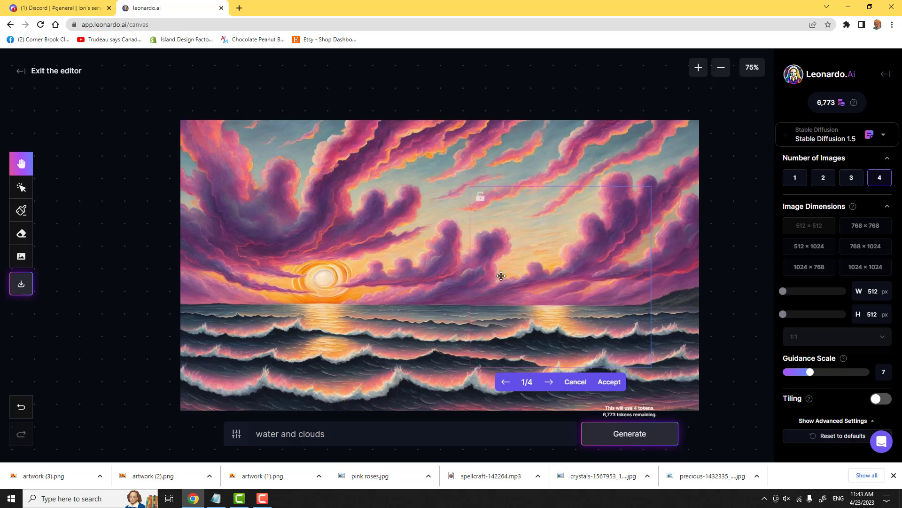
drag(508, 273, 534, 224)
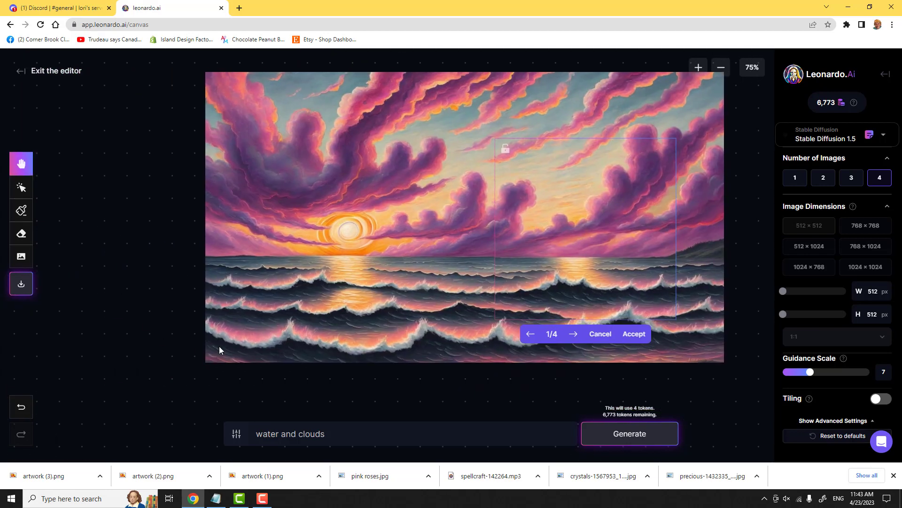
scroll(409, 210, up, 4)
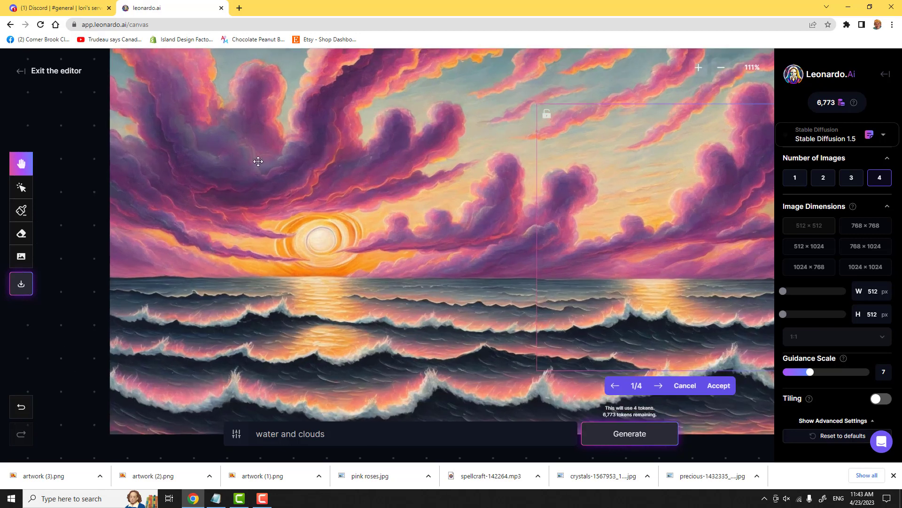
click(20, 72)
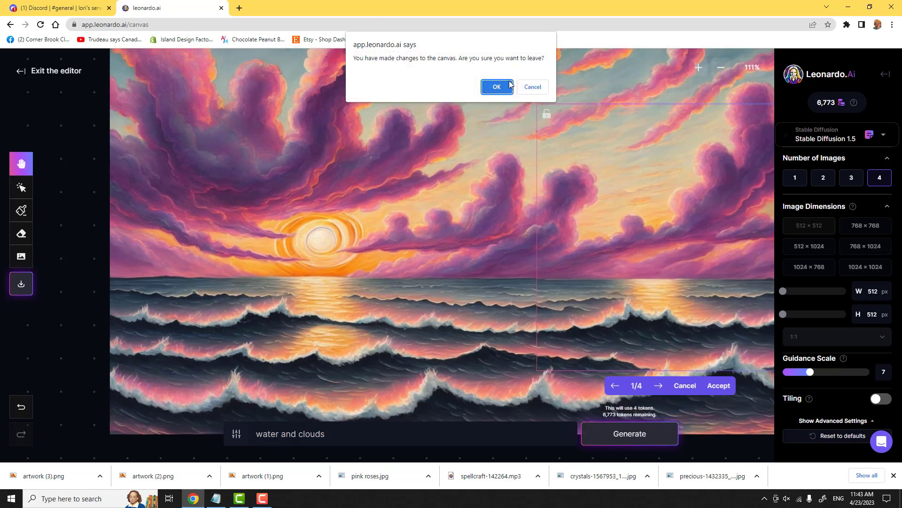
click(534, 87)
click(20, 74)
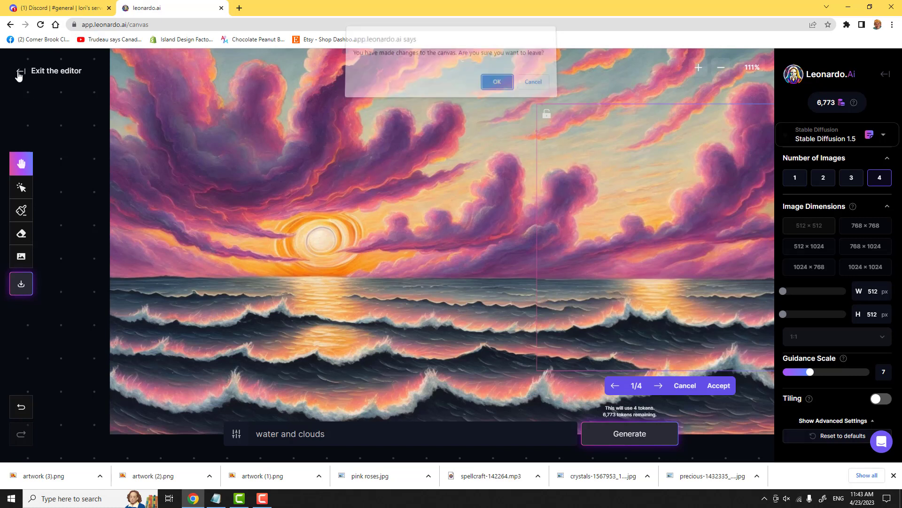
click(497, 87)
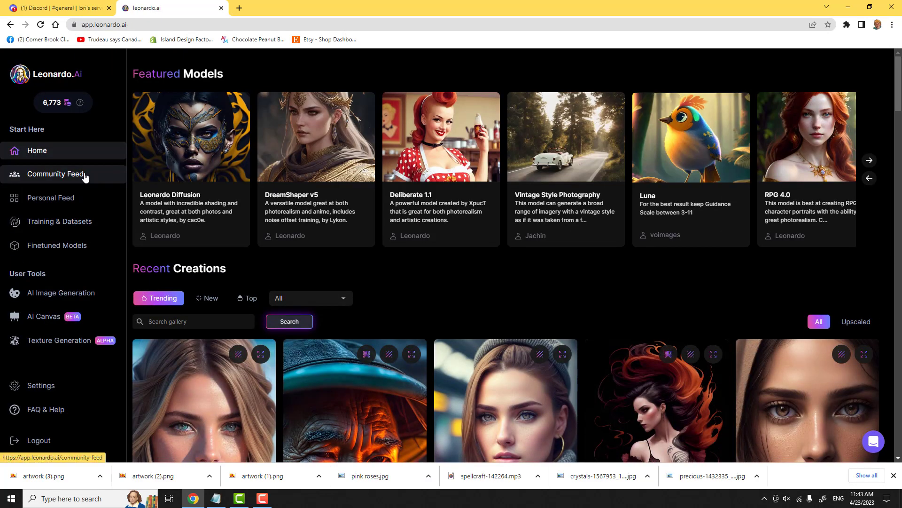
click(72, 294)
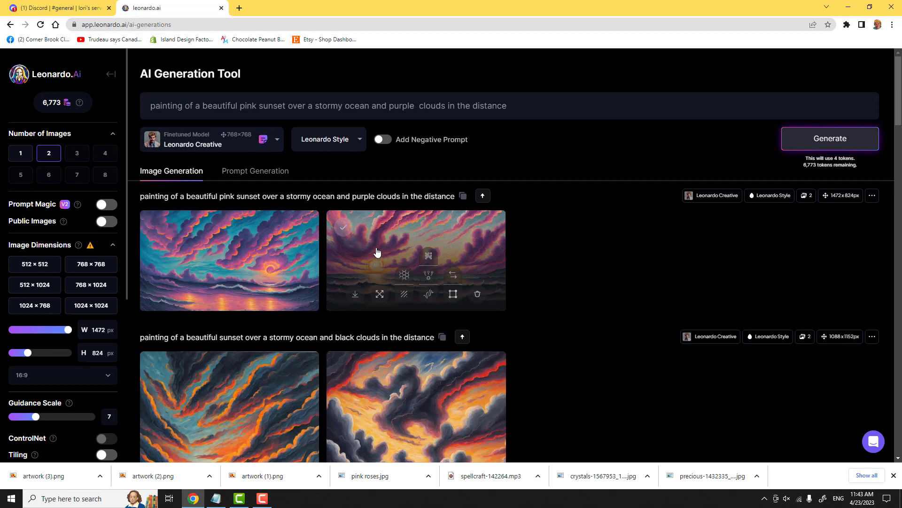
Switch to Discord, view Midjourney's black-cloud sunset grid enlarged, and upscale the third image.
click(54, 9)
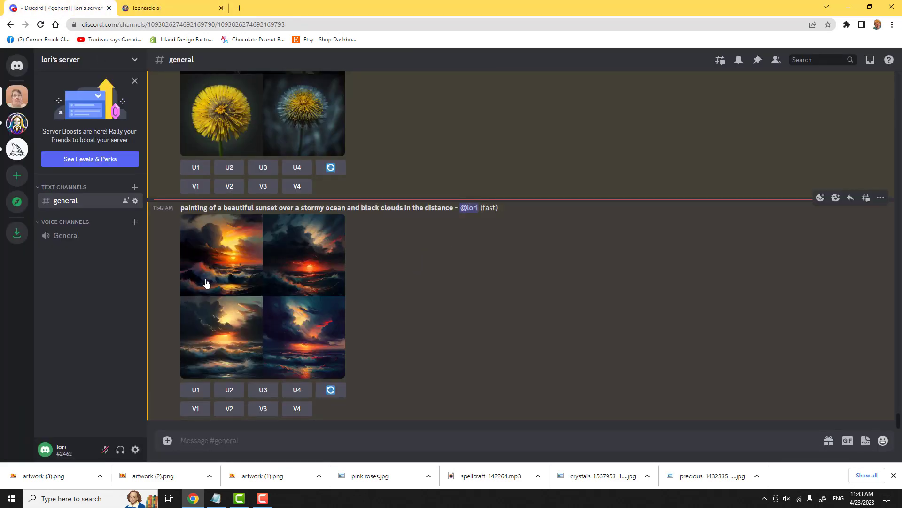
click(229, 277)
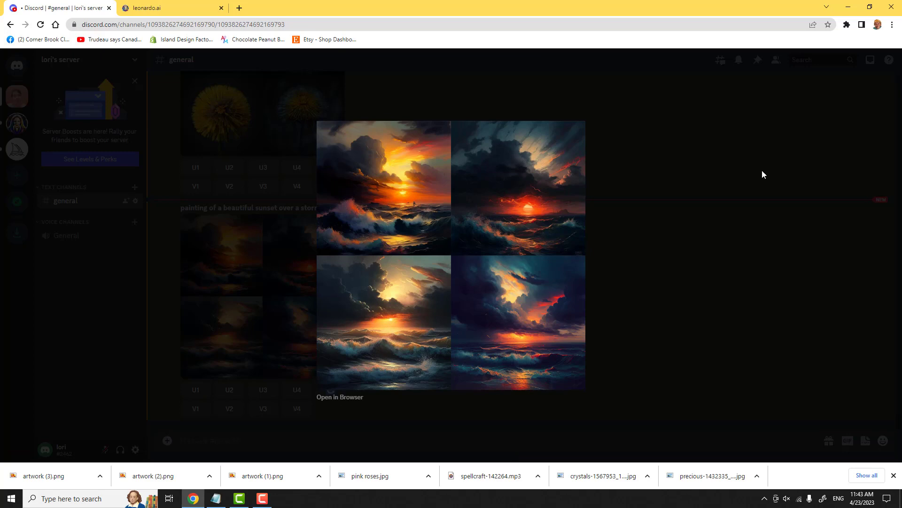
click(696, 201)
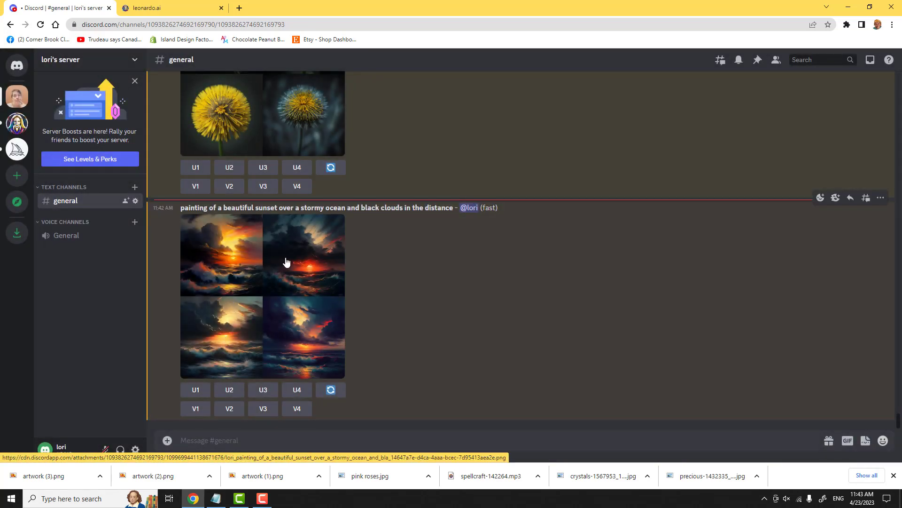
click(263, 392)
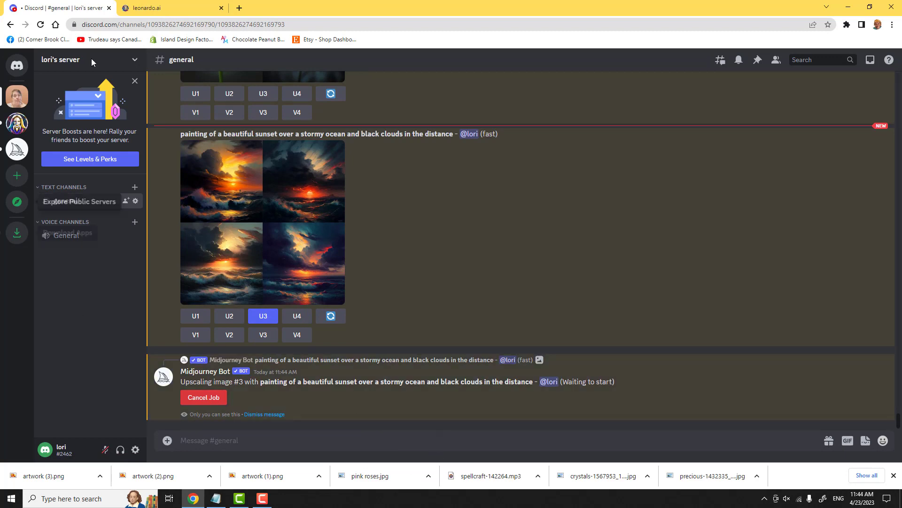
Copy the pink sunset and purple clouds prompt from Leonardo.ai and submit it to Midjourney in Discord with /imagine.
click(163, 10)
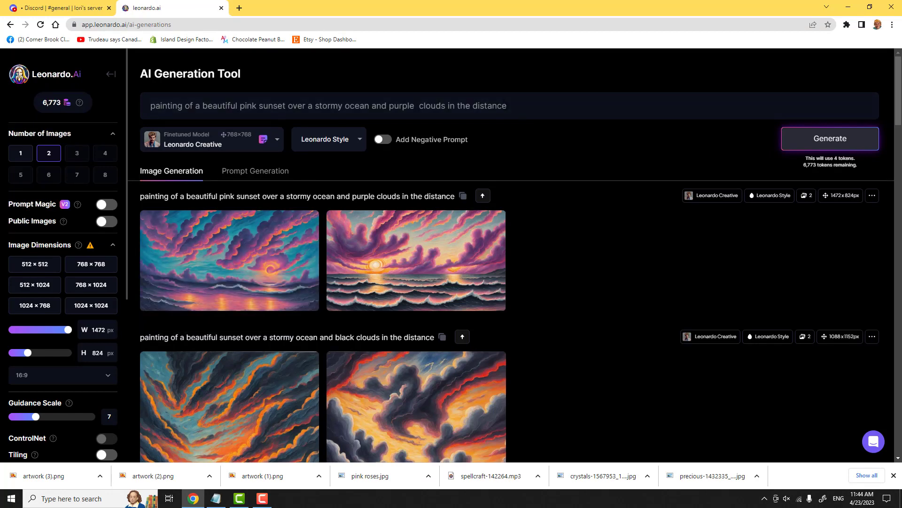
drag(512, 105, 137, 103)
key(ctrl+c)
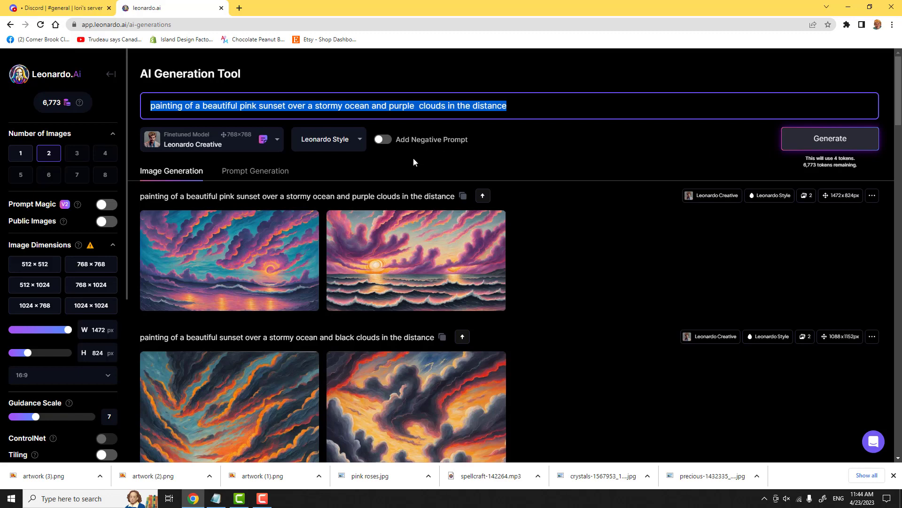
click(59, 10)
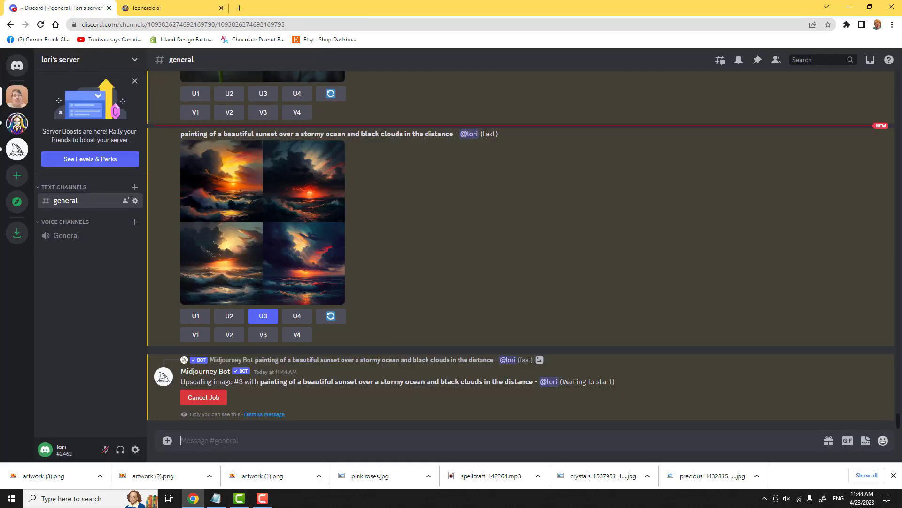
text(/)
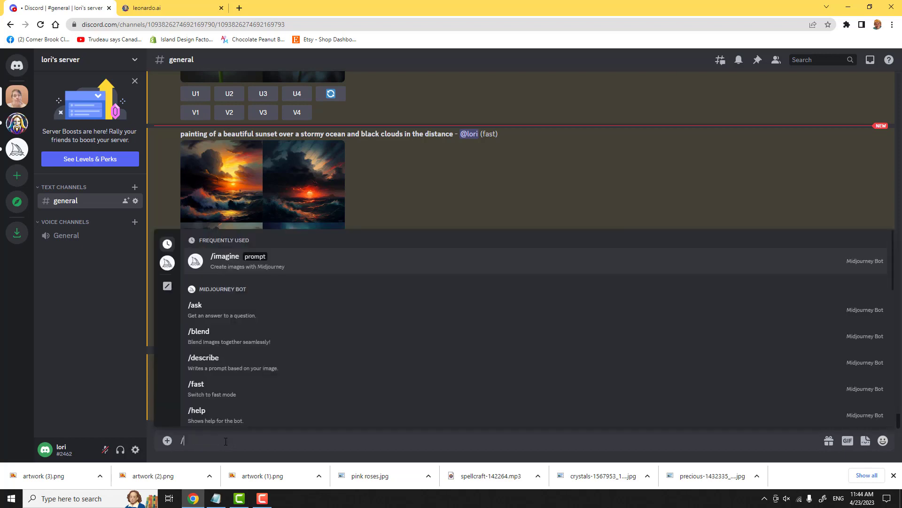
text(imagine)
key(Tab)
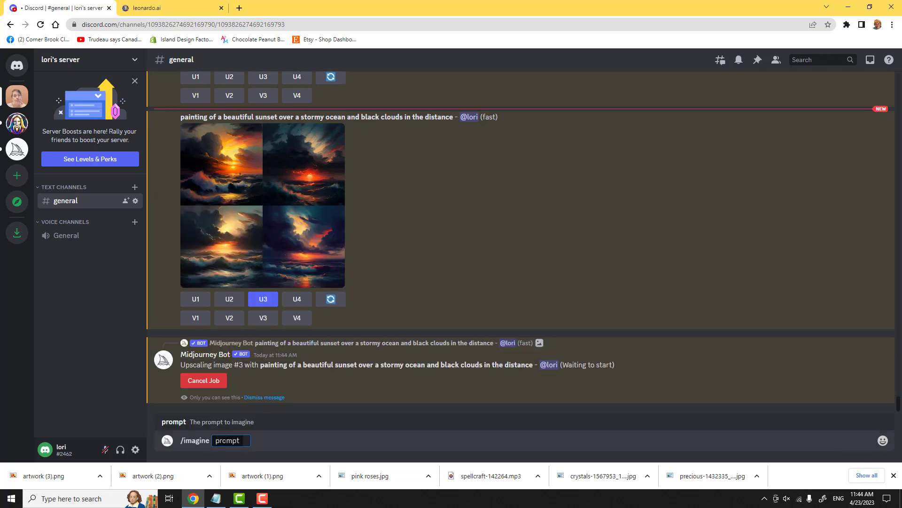
key(ctrl+v)
key(Return)
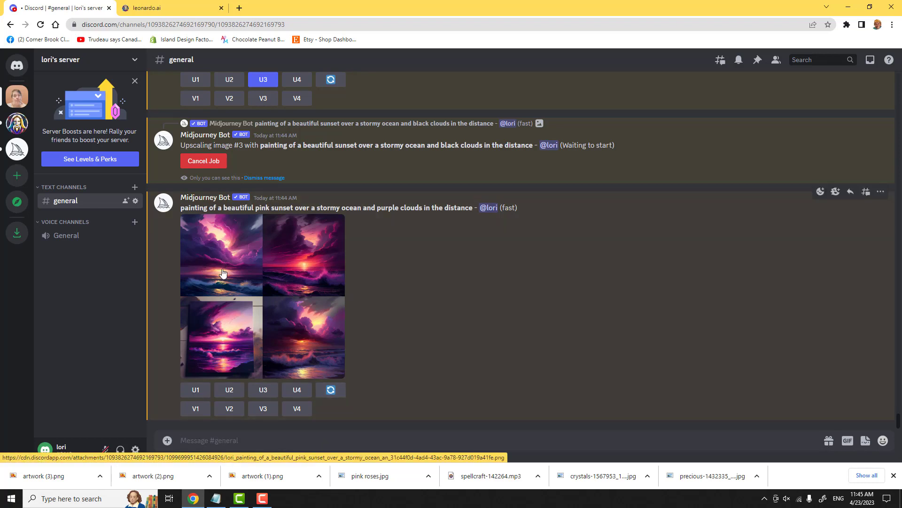
Upscale the first pink sunset image and view the upscaled black-cloud sunset enlarged for comparison with the grid.
click(196, 390)
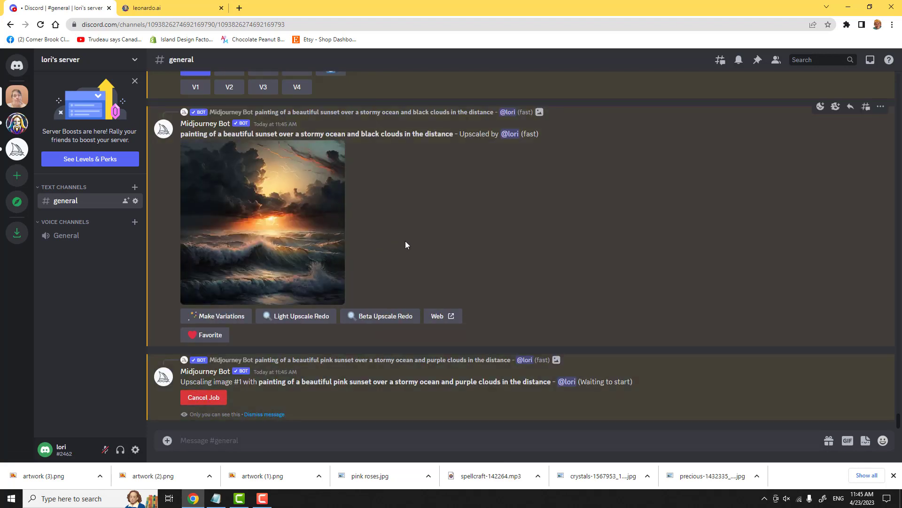
scroll(405, 245, up, 1)
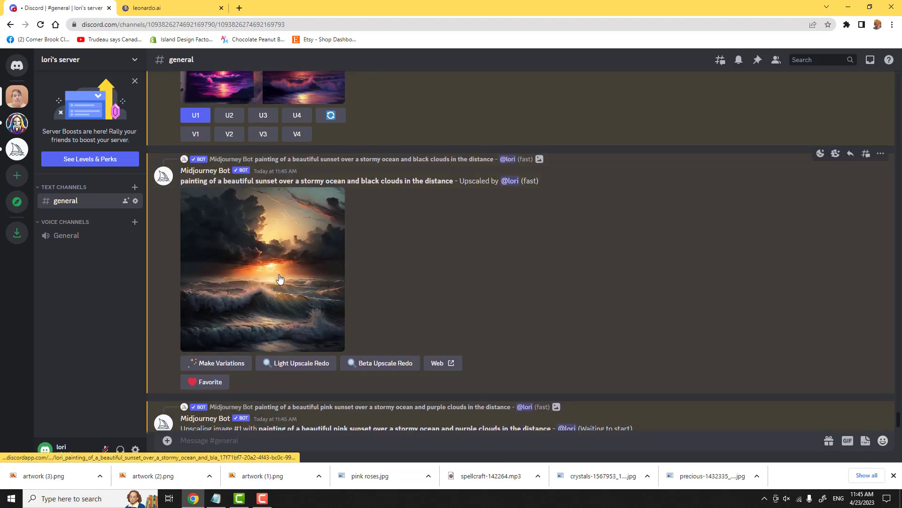
click(274, 277)
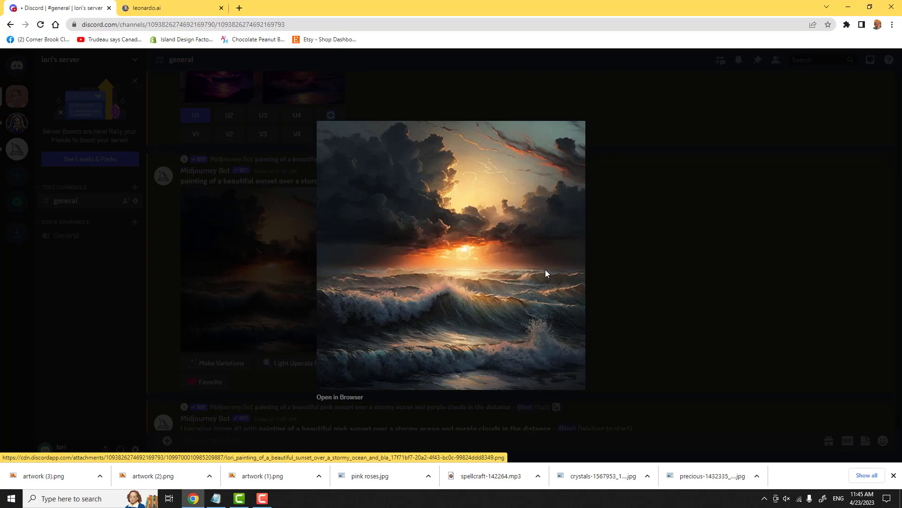
key(Escape)
scroll(425, 264, down, 1)
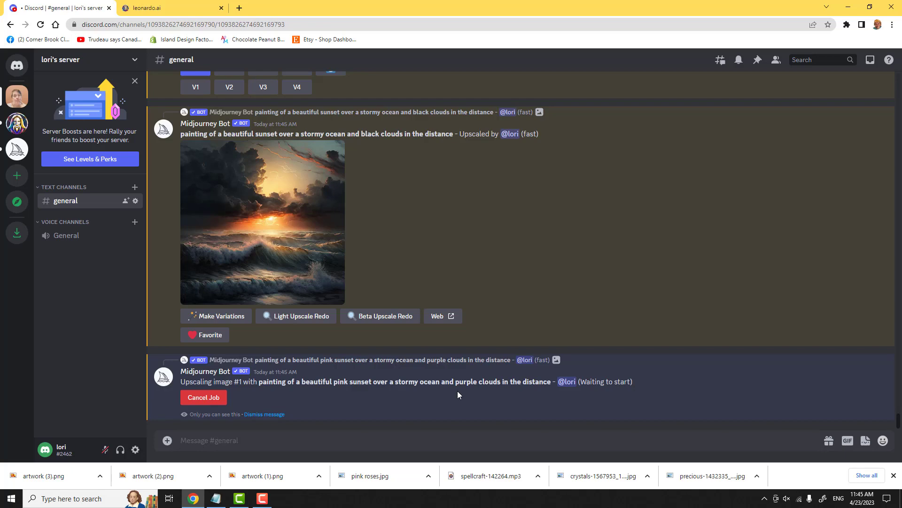
scroll(423, 348, up, 4)
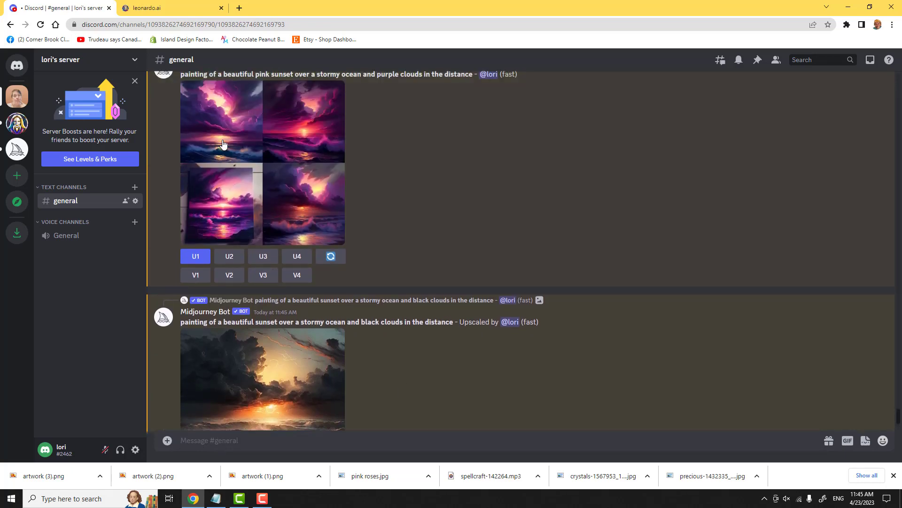
scroll(379, 252, down, 4)
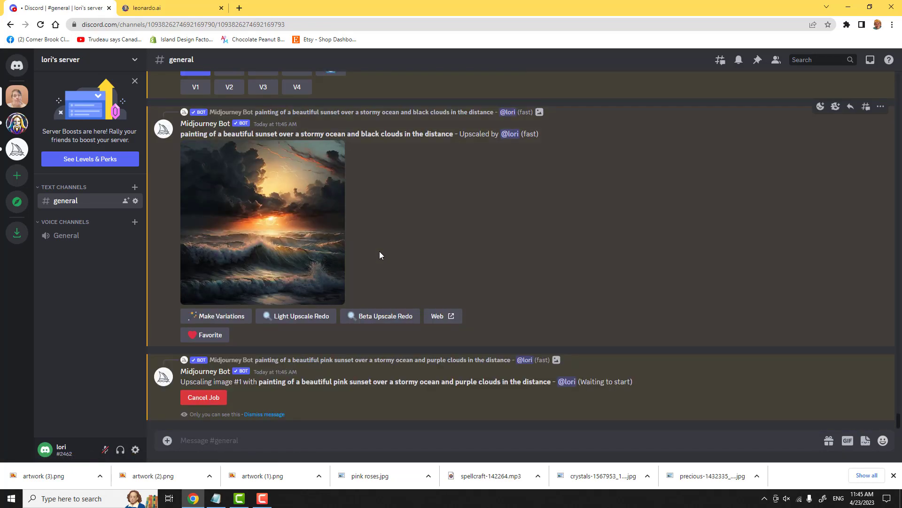
Switch to Leonardo.ai, review the sunset generations, and change the finetuned model to Leonardo Signature.
click(161, 8)
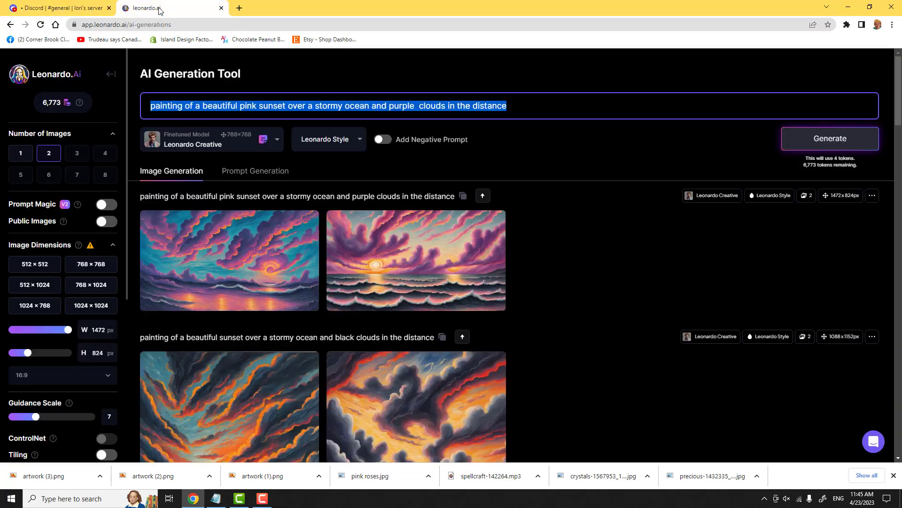
scroll(270, 249, down, 4)
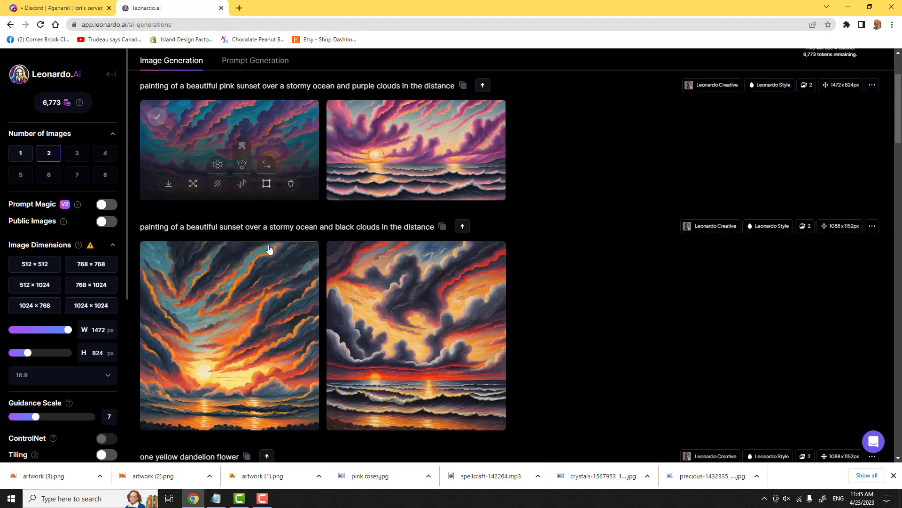
scroll(269, 245, up, 4)
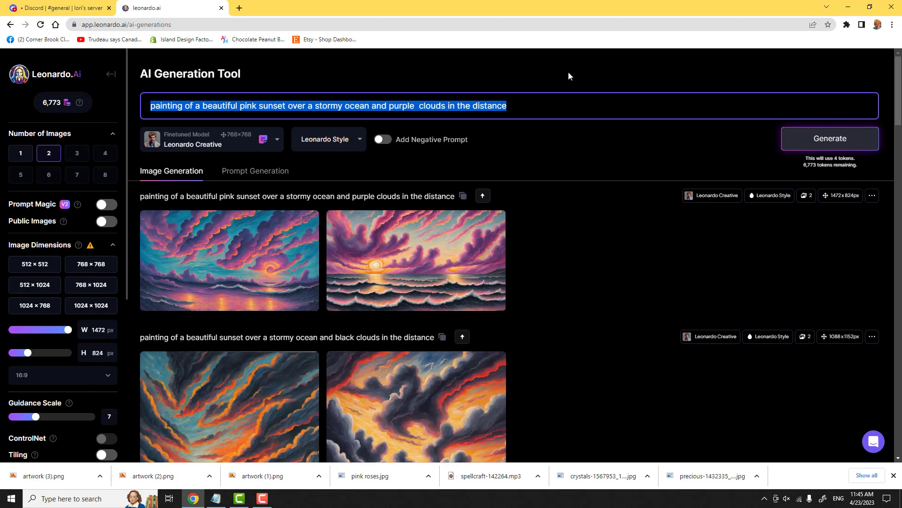
click(278, 145)
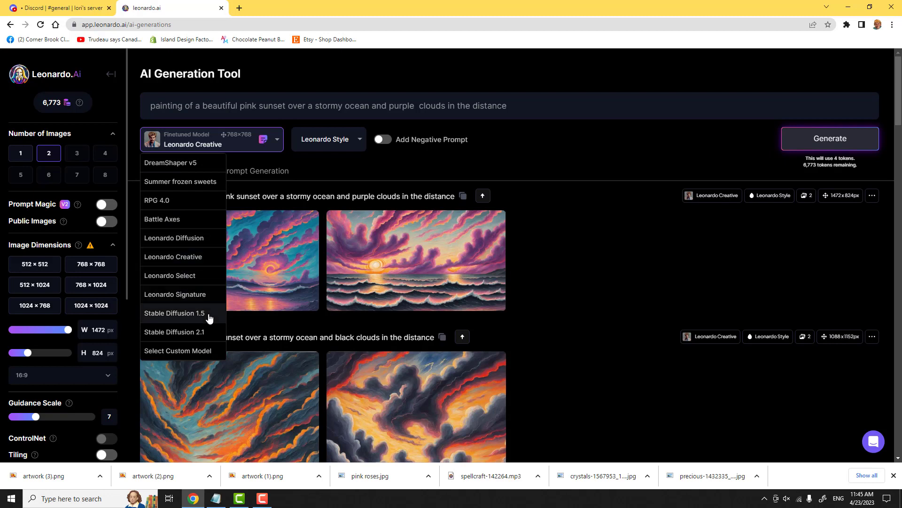
click(176, 294)
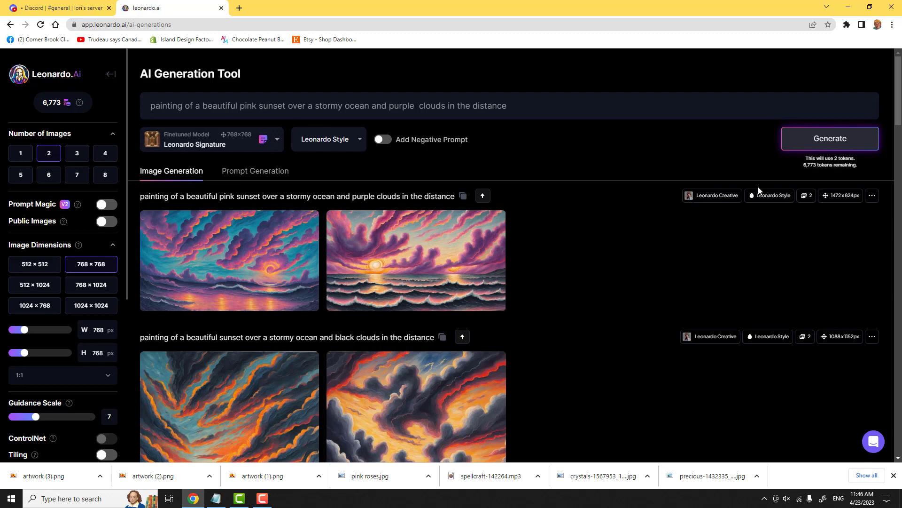
Generate two pink sunset images with the Leonardo Signature model and view the second one enlarged.
click(822, 142)
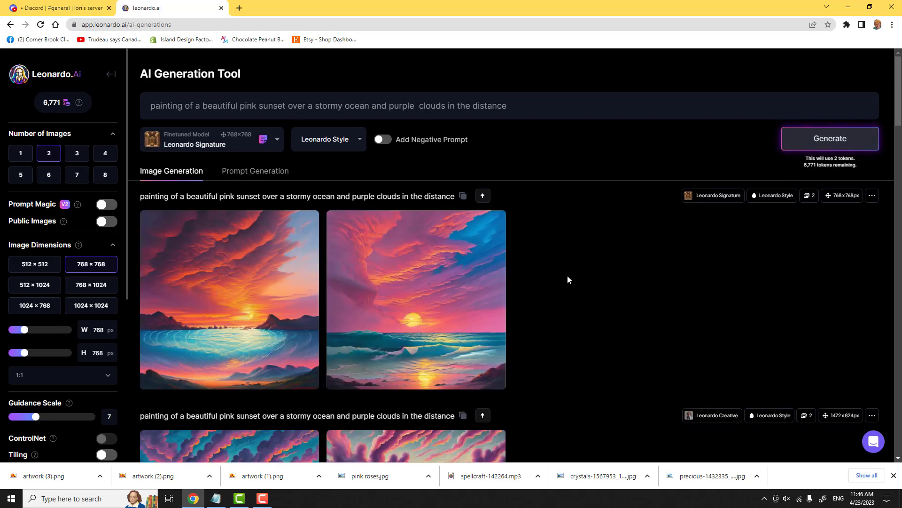
scroll(568, 273, down, 2)
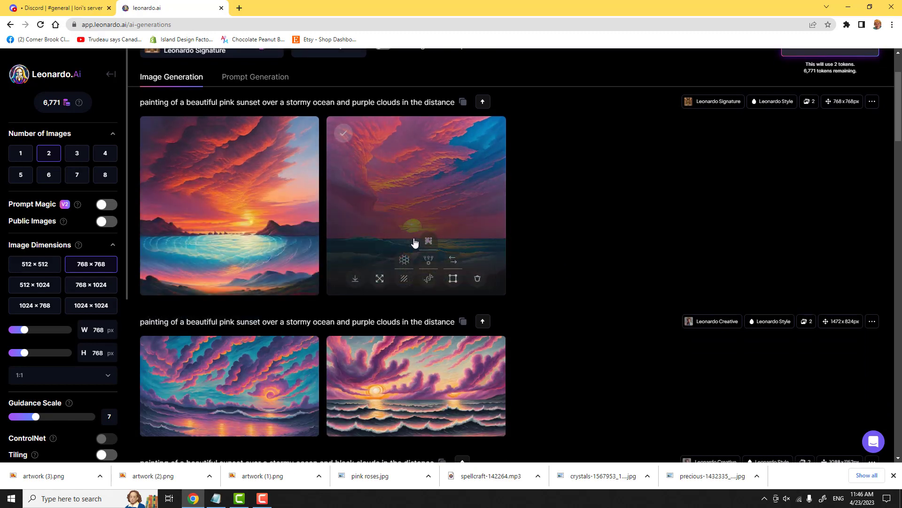
click(405, 230)
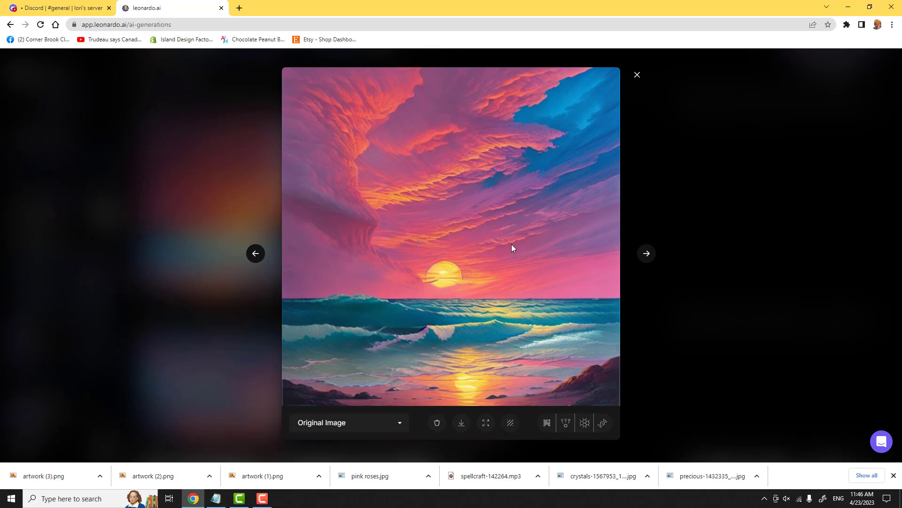
click(637, 75)
scroll(329, 165, up, 2)
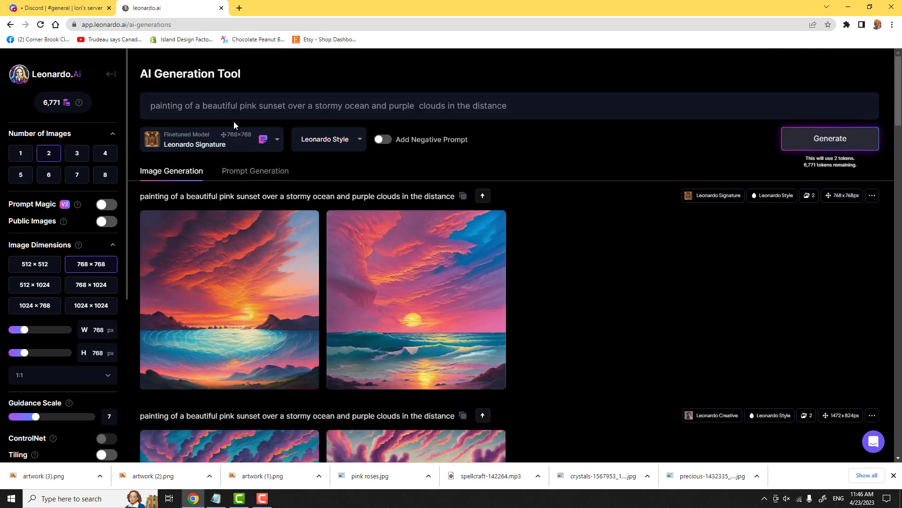
Change the finetuned model to DreamShaper v5 and generate two images from the same pink sunset prompt.
click(277, 140)
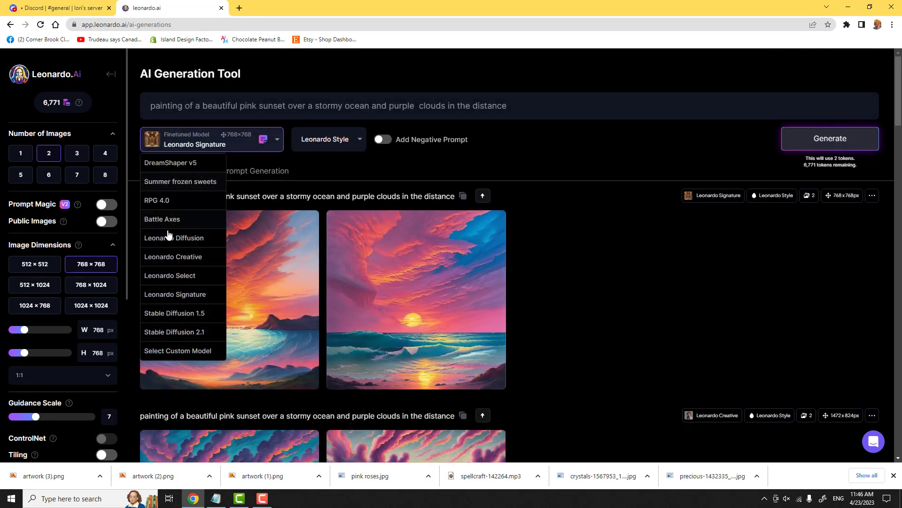
click(163, 167)
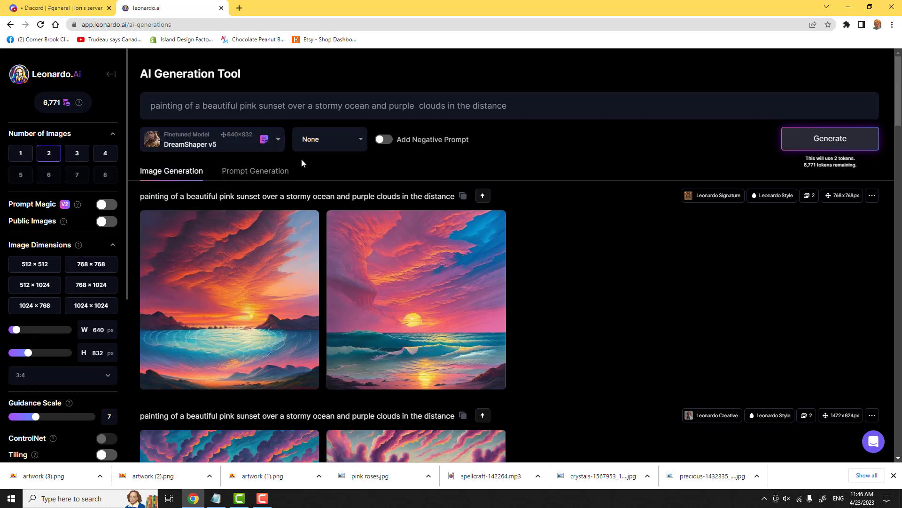
click(831, 139)
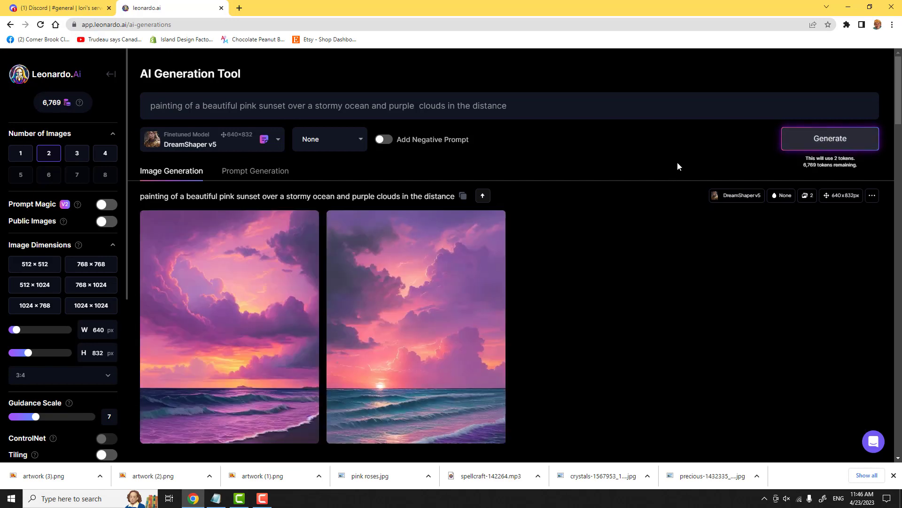
View the second DreamShaper v5 sunset enlarged and compare the new pair with the Leonardo Signature images.
scroll(564, 252, down, 1)
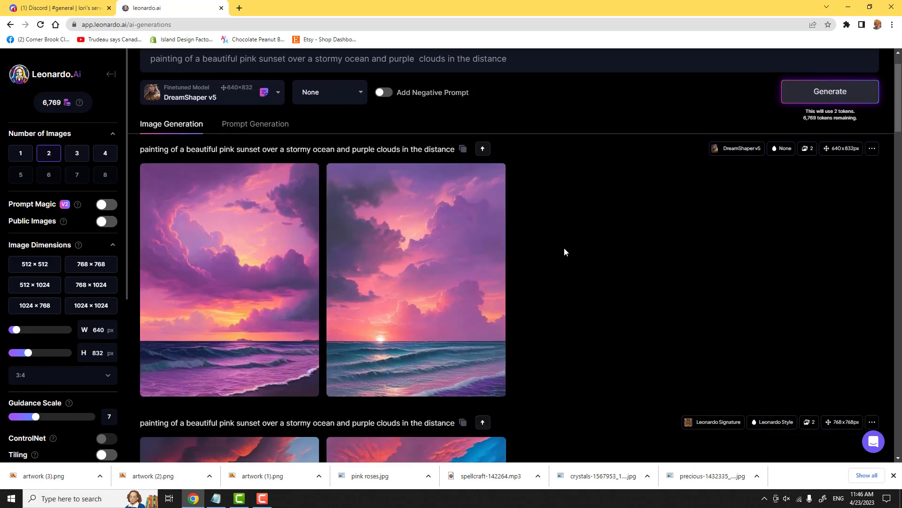
click(407, 308)
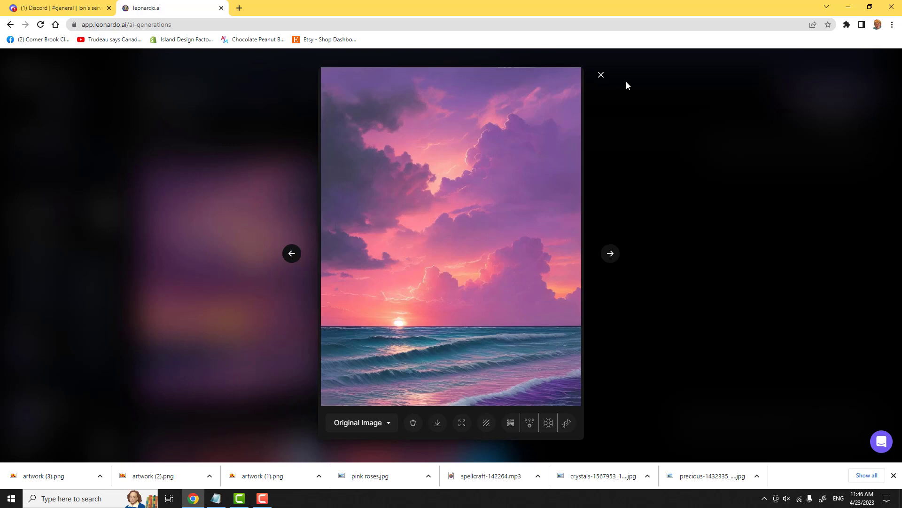
click(600, 76)
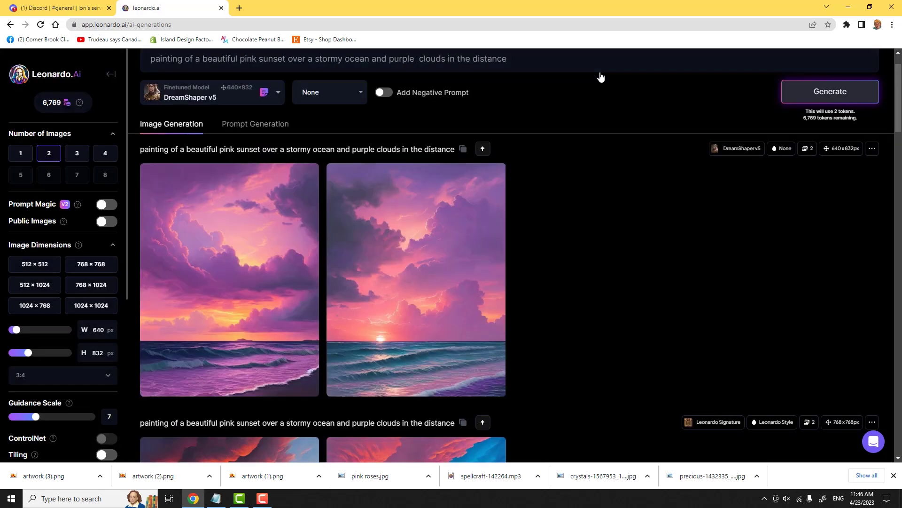
scroll(336, 266, down, 4)
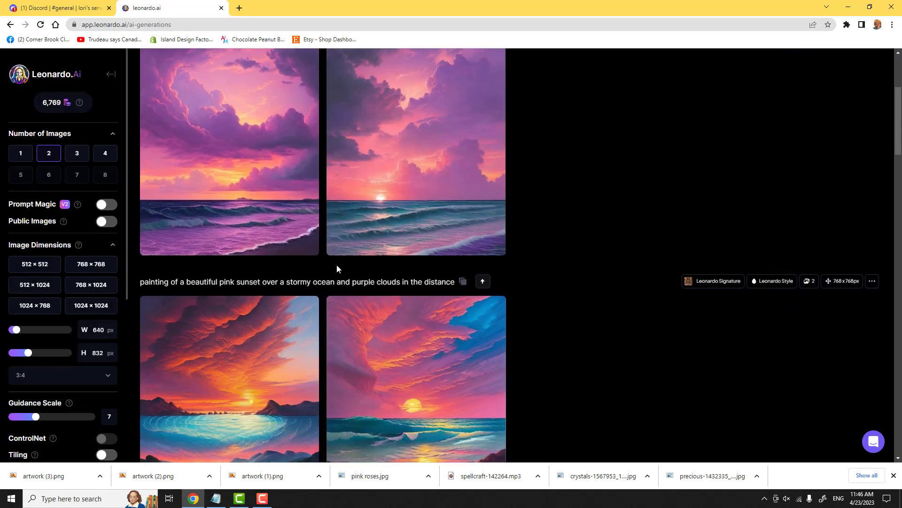
scroll(337, 264, up, 5)
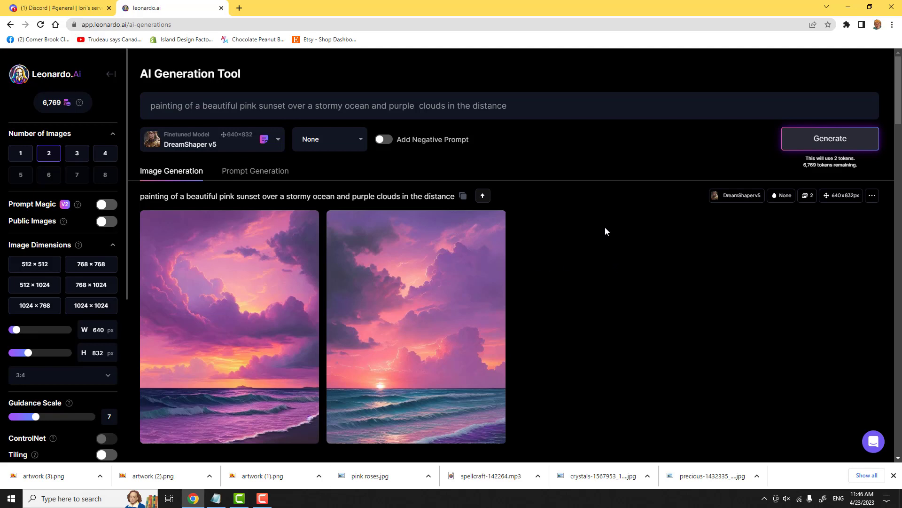
scroll(575, 223, down, 2)
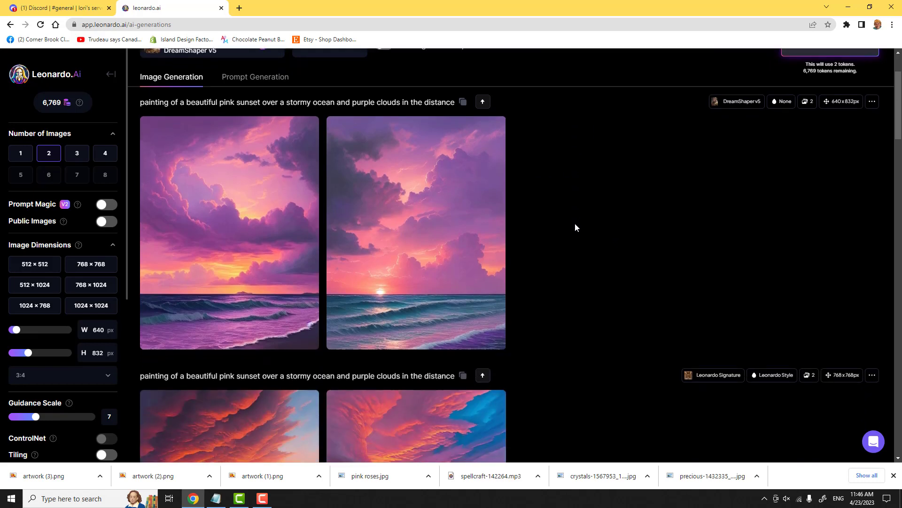
scroll(574, 228, up, 2)
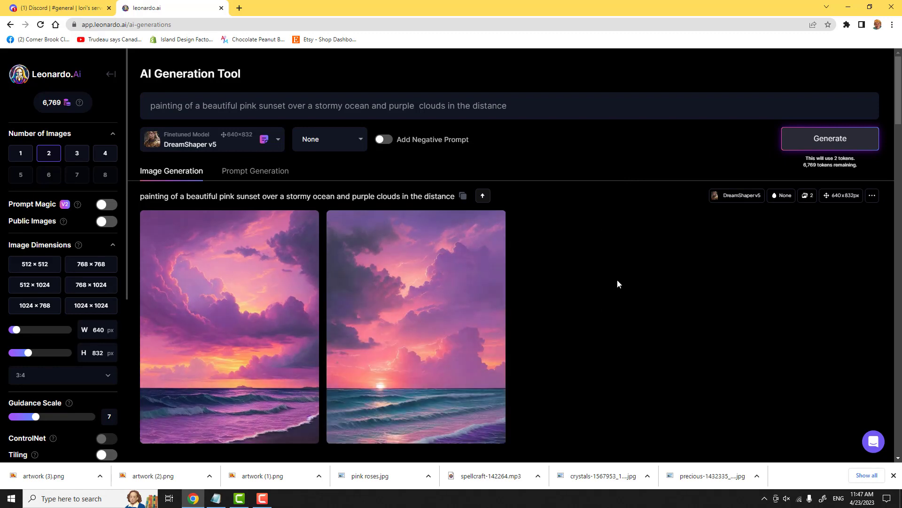
Switch to Discord, view Midjourney's upscaled pink sunset at full size in a separate browser tab, and return to the channel.
click(61, 7)
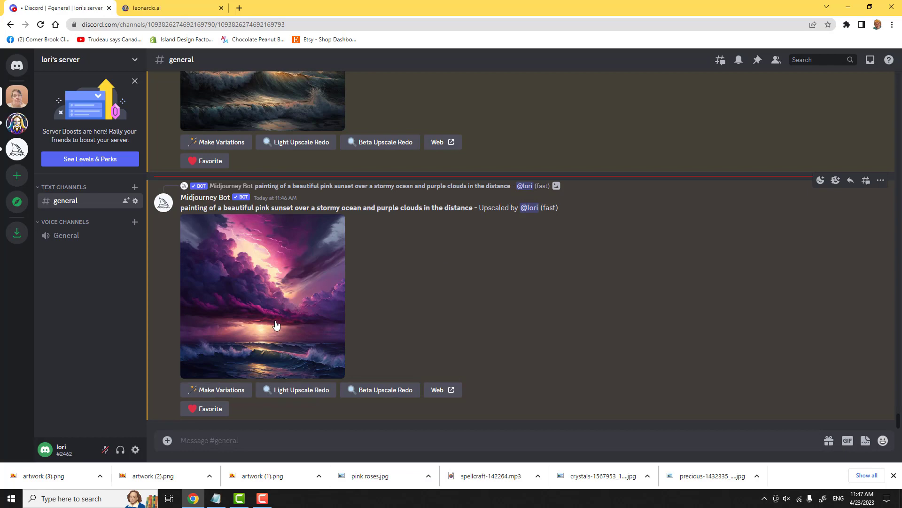
click(263, 303)
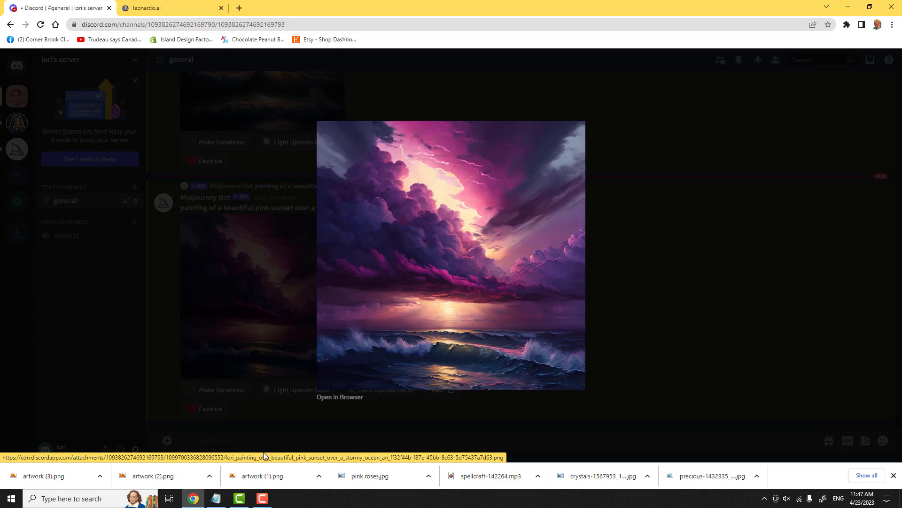
click(324, 399)
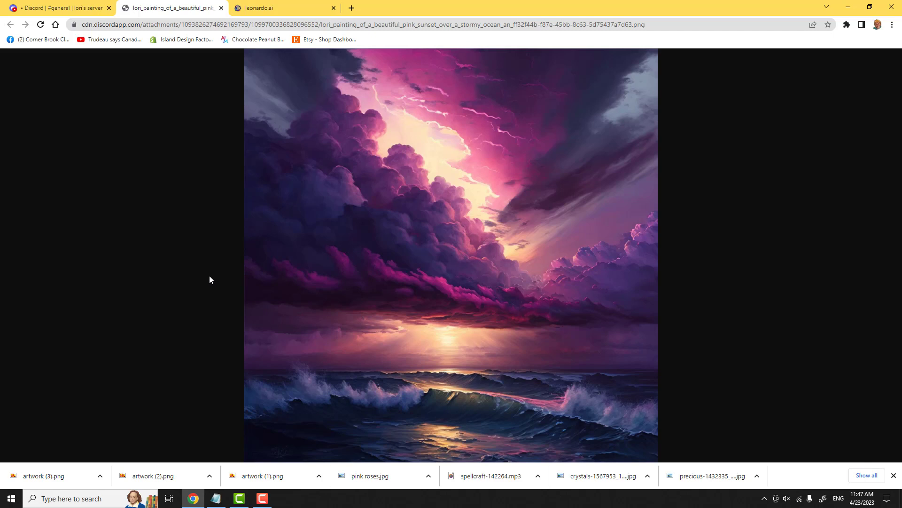
click(81, 11)
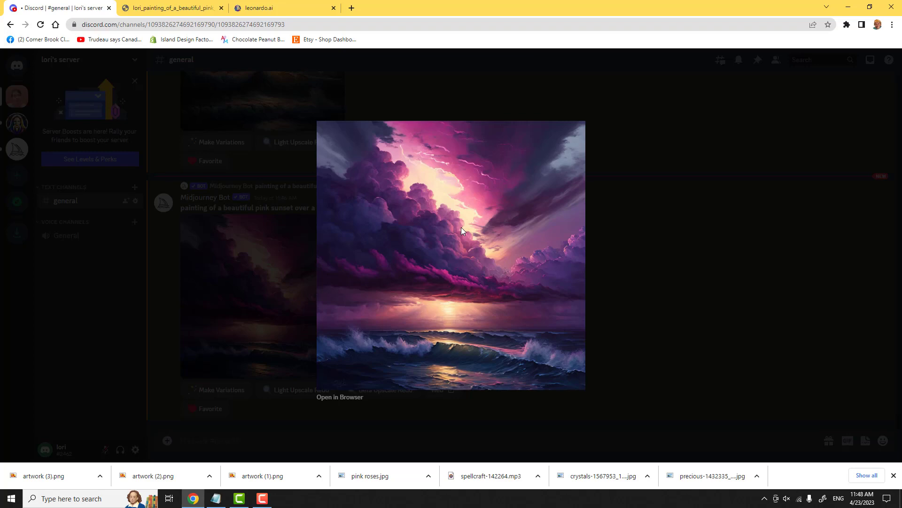
key(Escape)
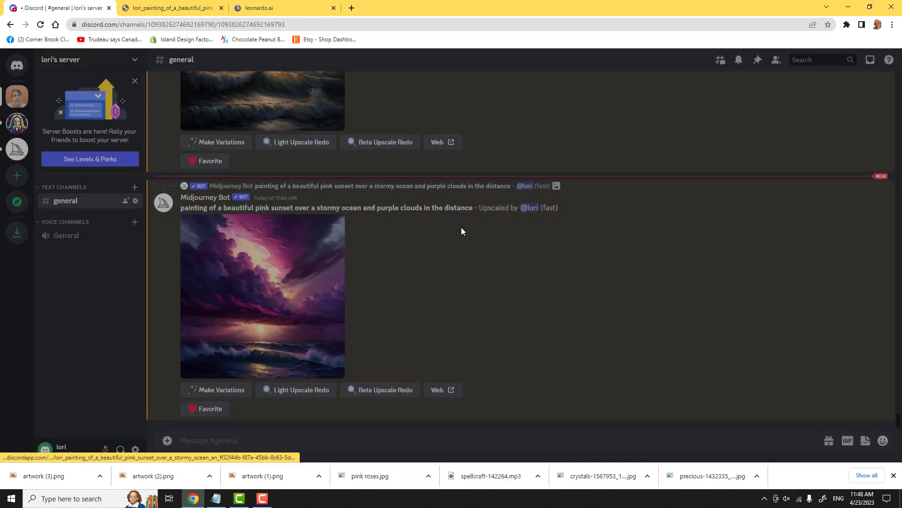